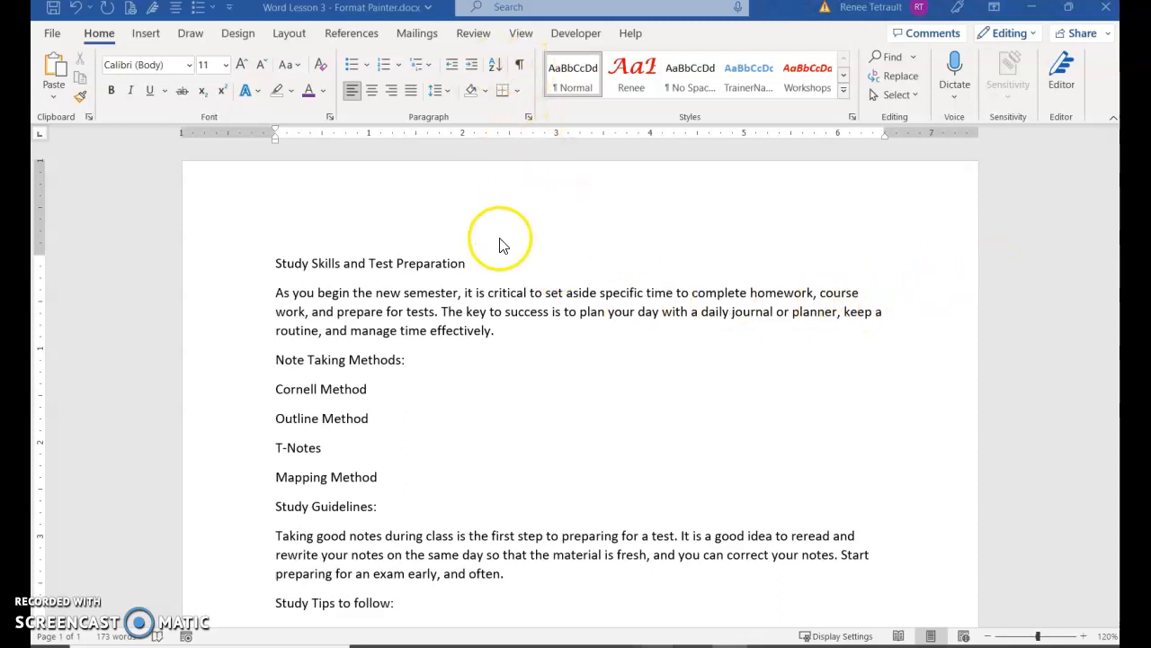
- Show the formatting marks and examine the title, headings, paragraphs and list lines through to the end of the document
click(487, 262)
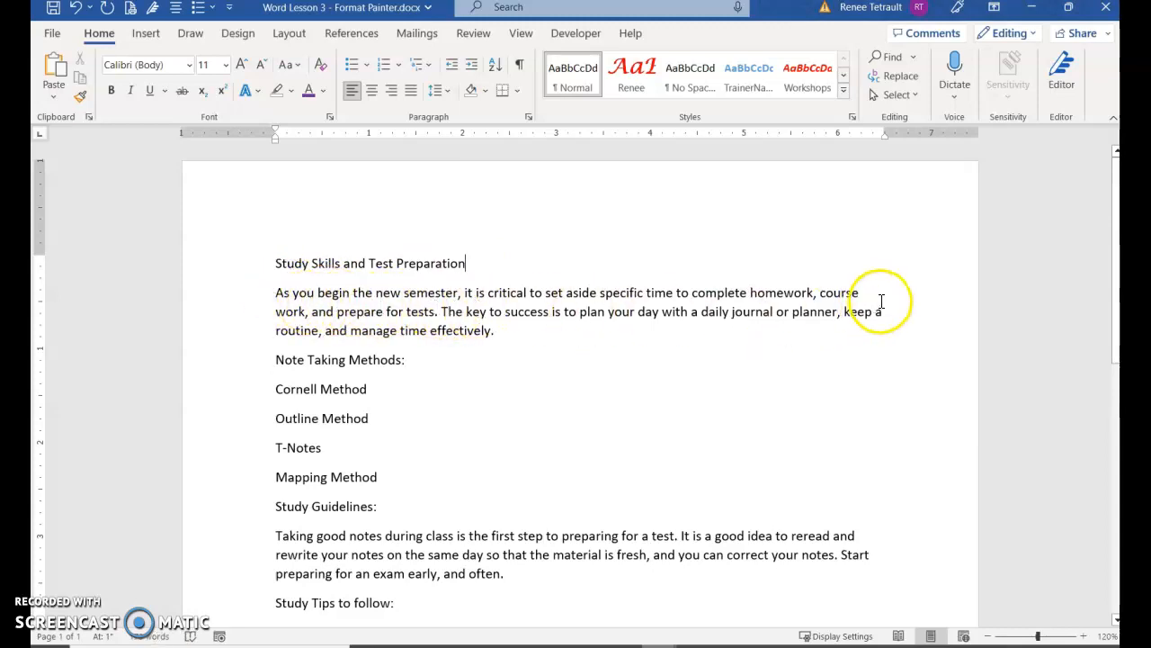
click(520, 69)
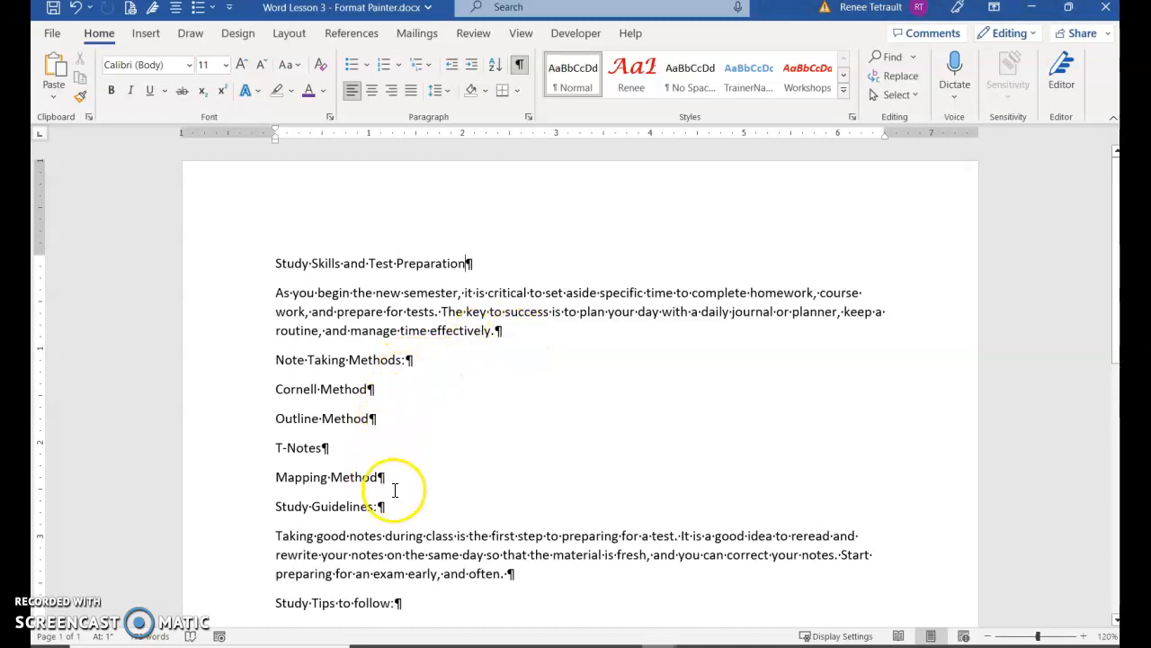
scroll(400, 468, down, 3)
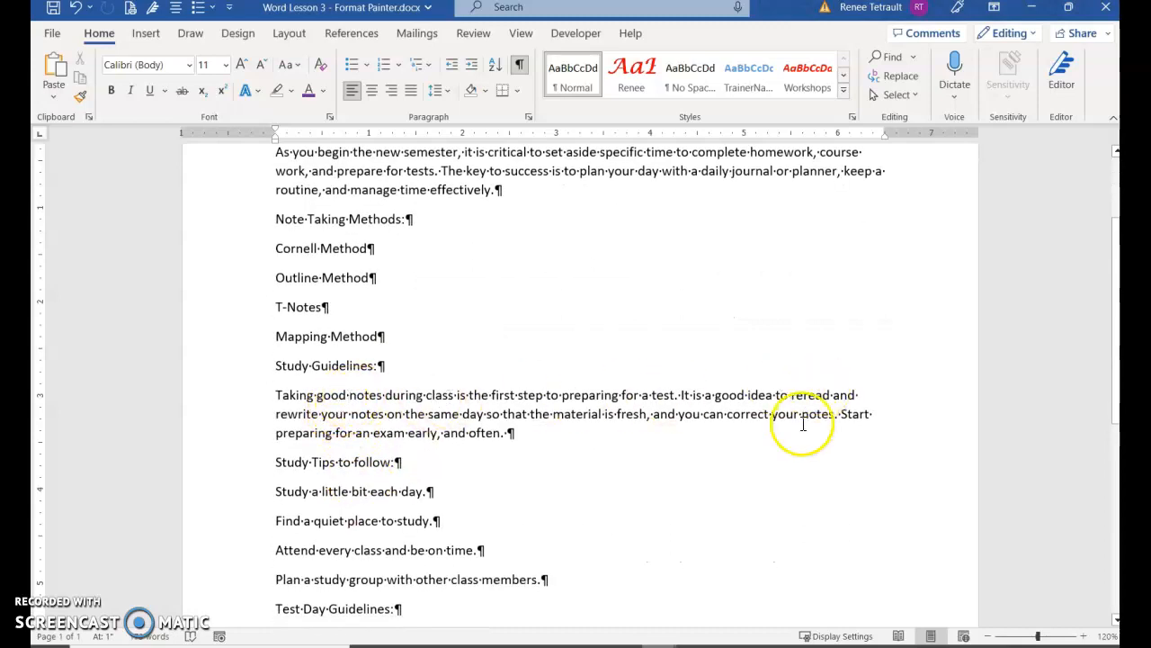
scroll(786, 451, down, 2)
scroll(782, 459, down, 2)
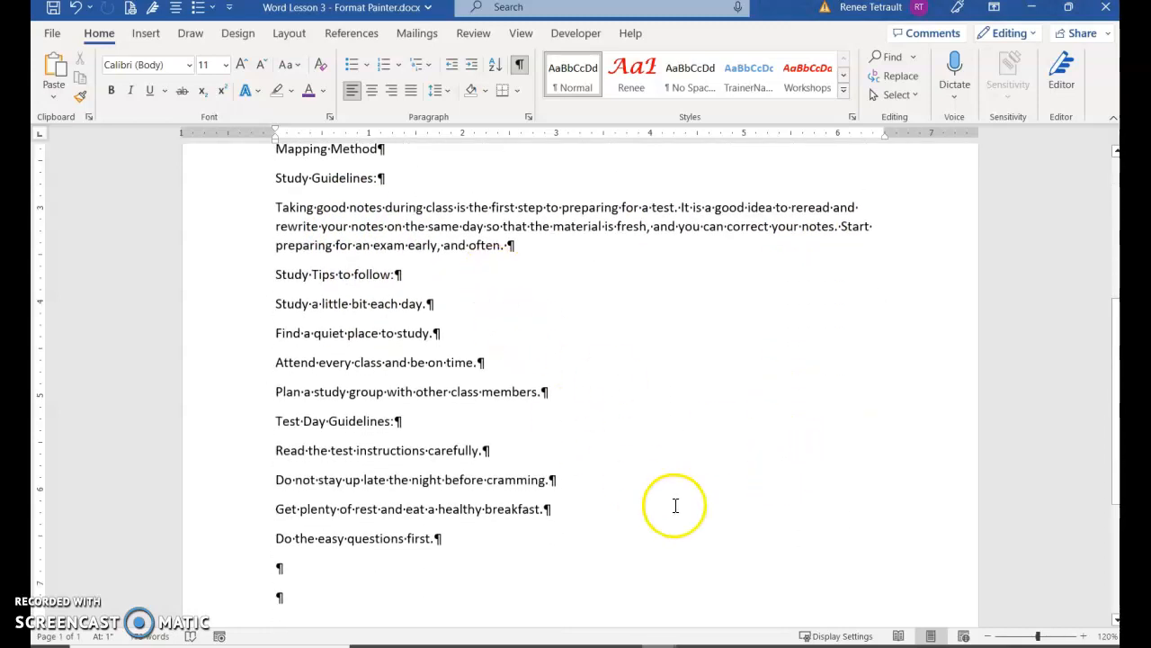
scroll(576, 496, up, 3)
scroll(556, 496, up, 5)
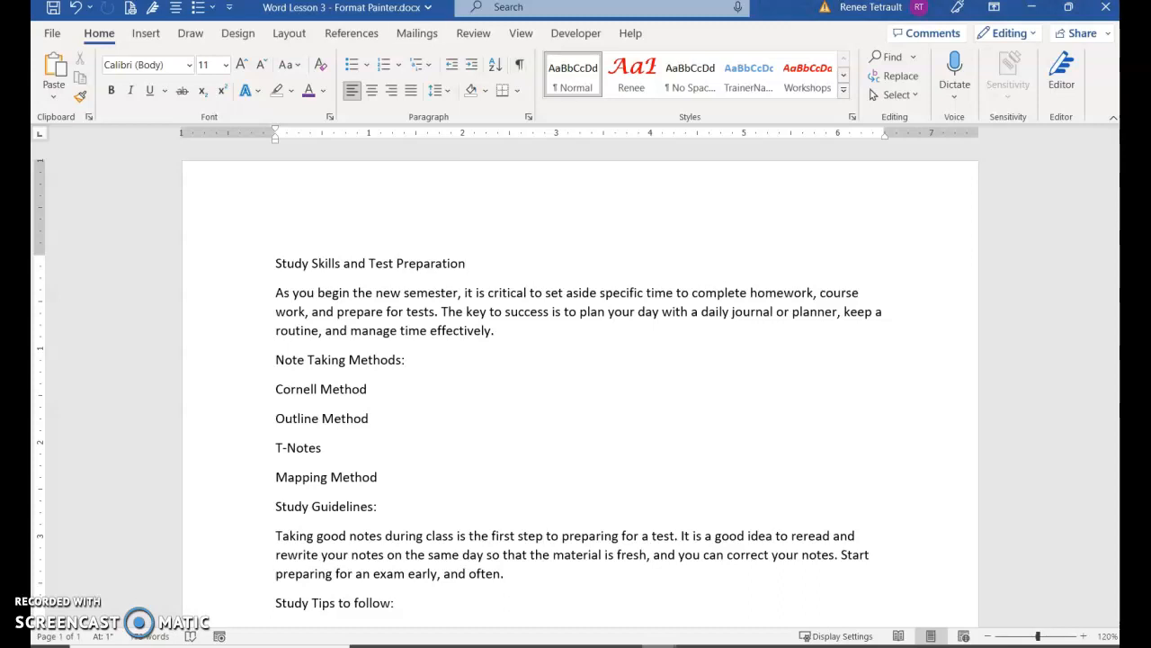
click(527, 357)
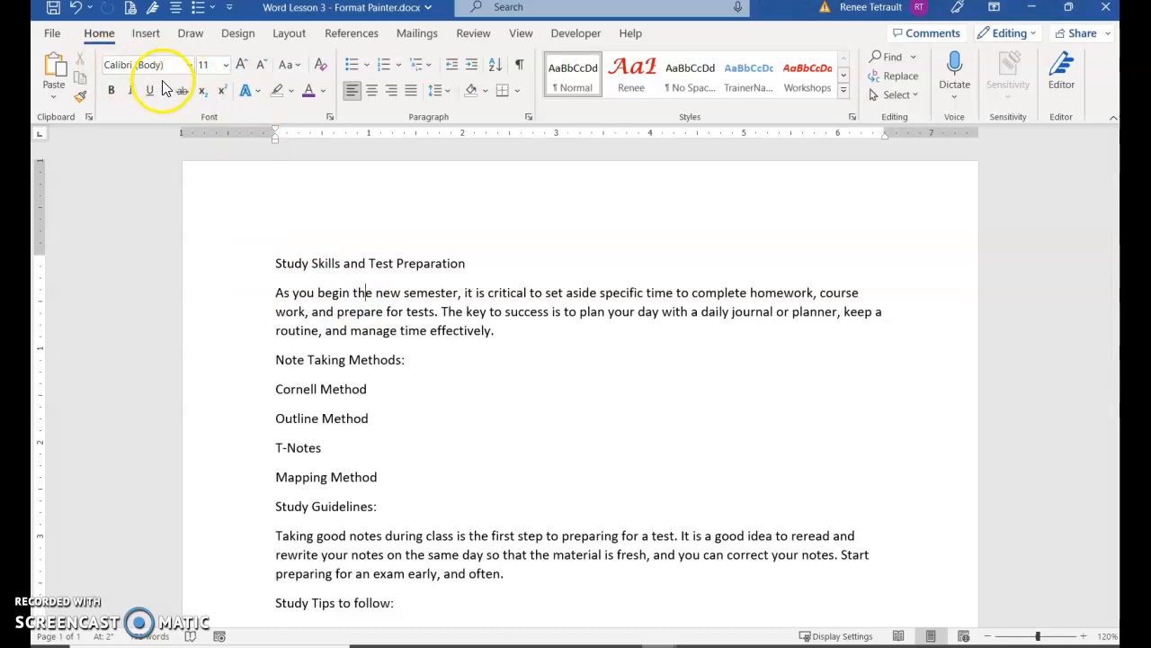
scroll(342, 468, down, 6)
scroll(432, 485, up, 6)
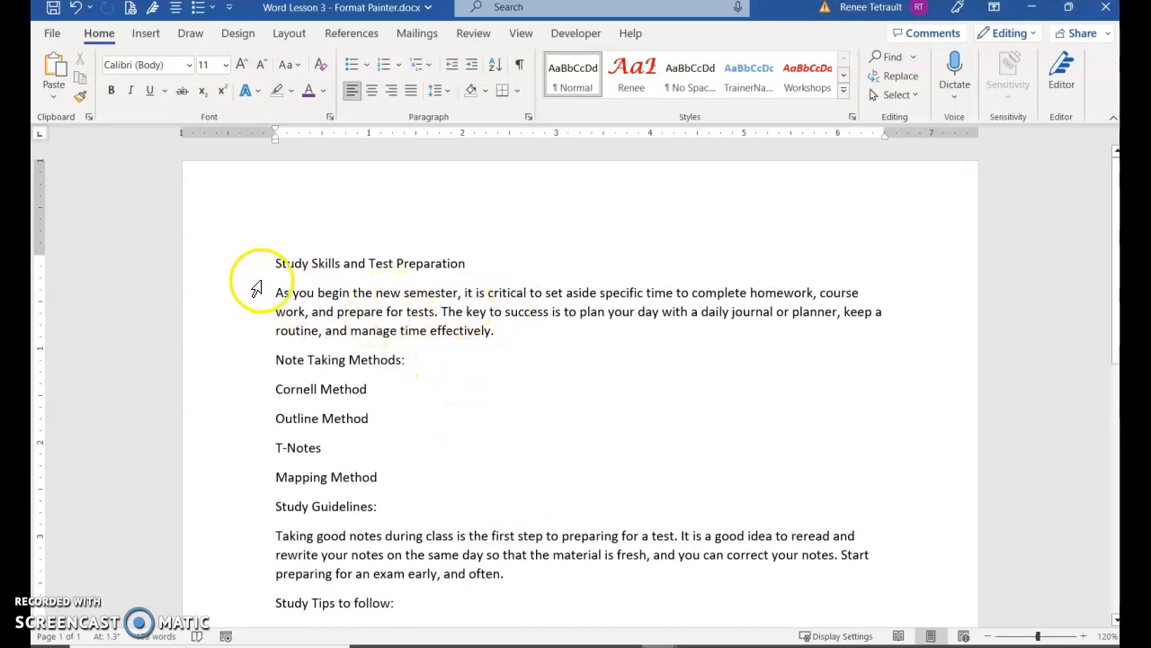
- Change the font of the title "Study Skills and Test Preparation" to Arial Black
click(286, 259)
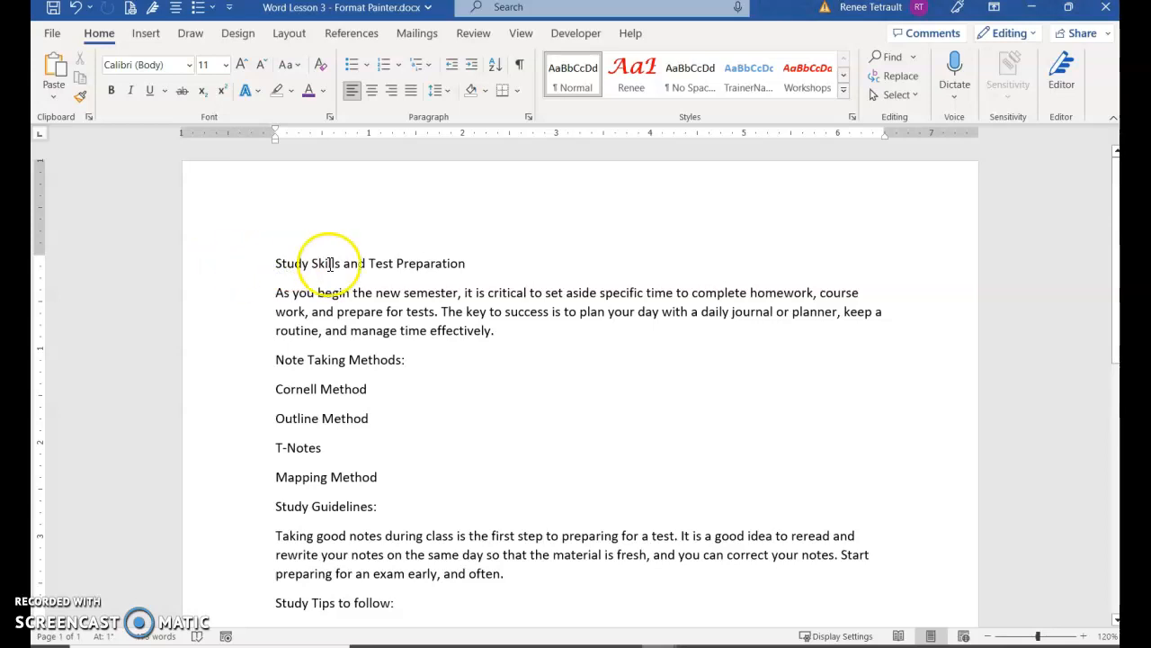
click(237, 263)
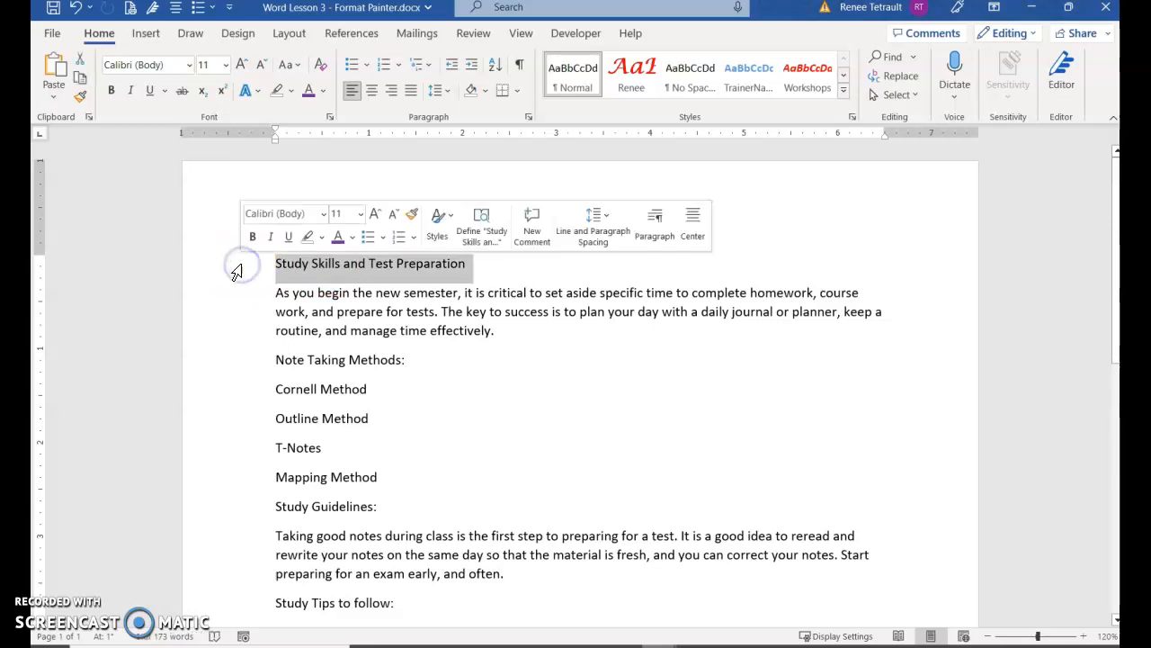
click(322, 219)
scroll(355, 431, down, 4)
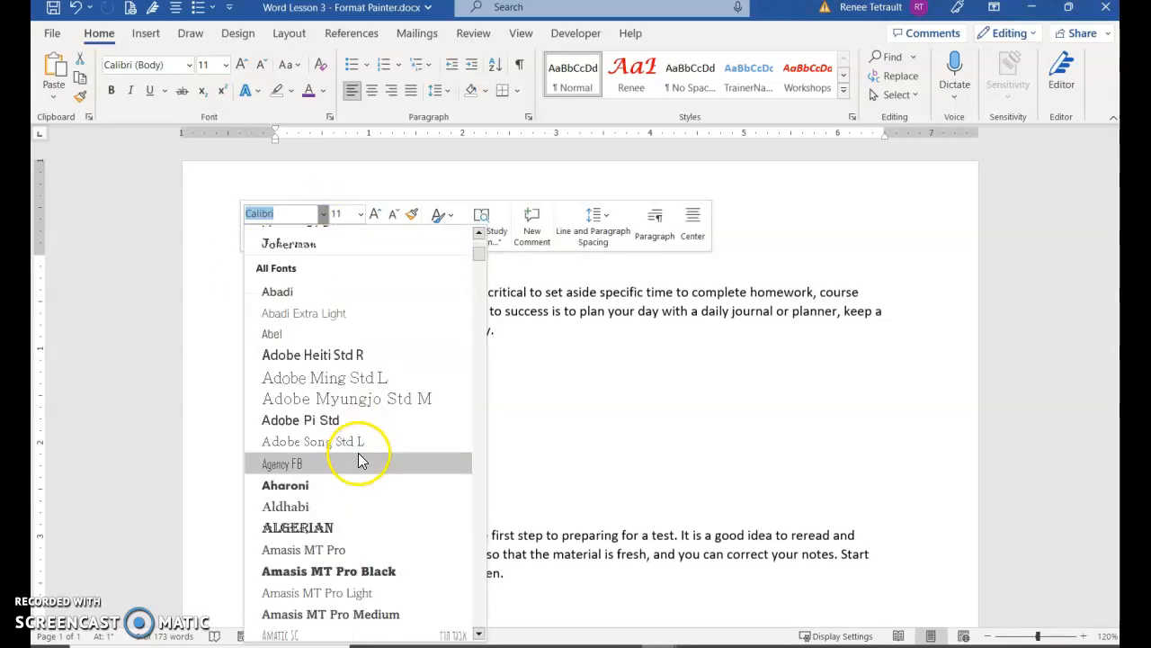
scroll(364, 468, down, 2)
scroll(387, 485, down, 2)
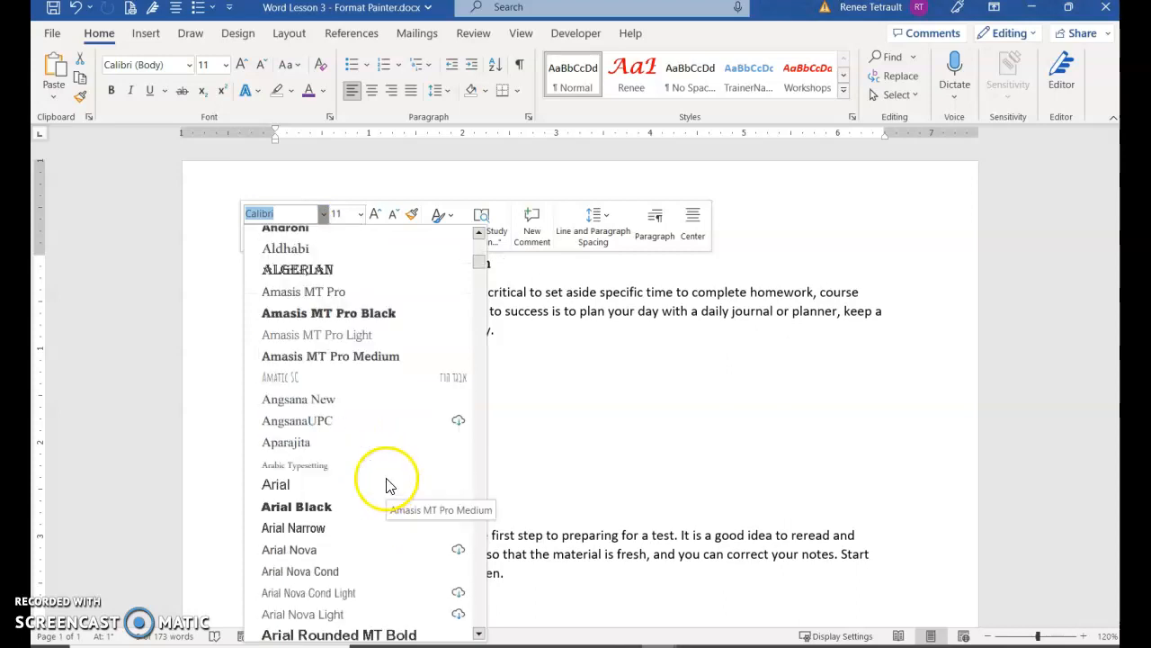
click(368, 514)
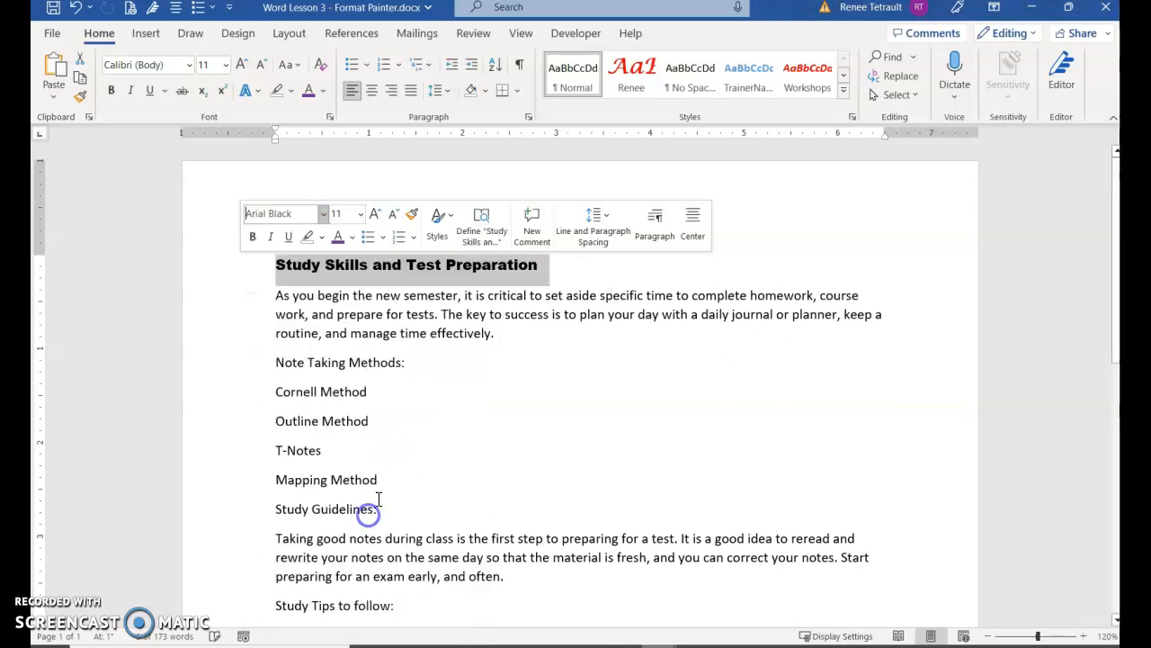
- Increase the font size of the title "Study Skills and Test Preparation" to 22
click(360, 220)
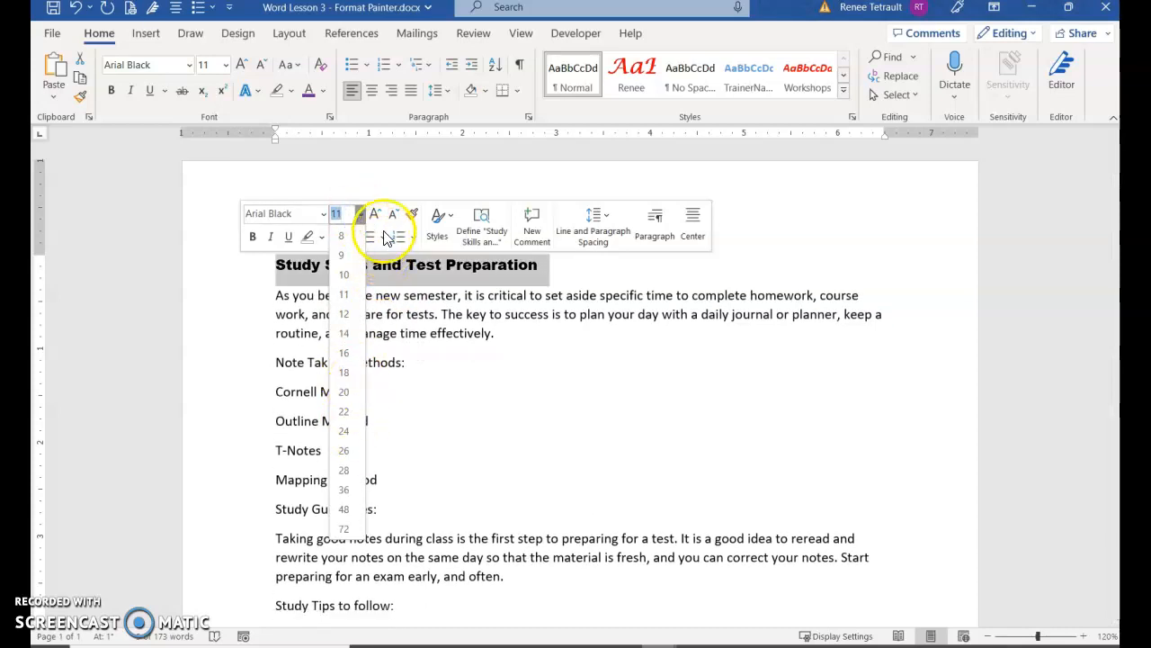
click(376, 221)
click(376, 220)
click(375, 221)
click(374, 222)
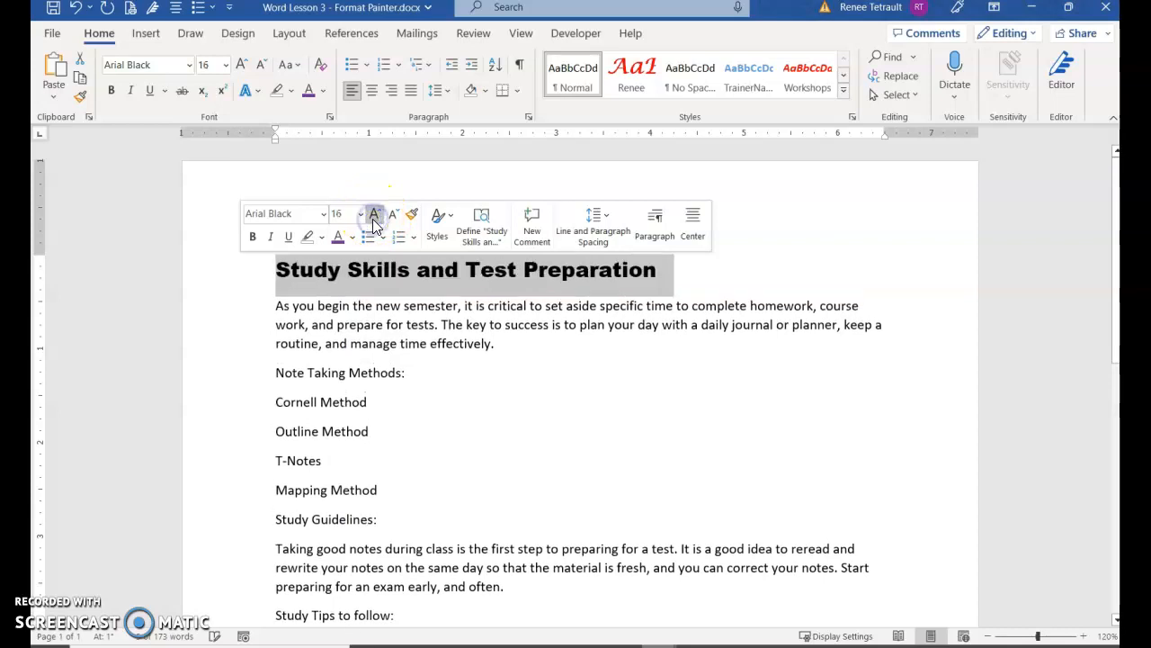
click(374, 222)
click(374, 221)
click(374, 221)
click(374, 221)
click(374, 221)
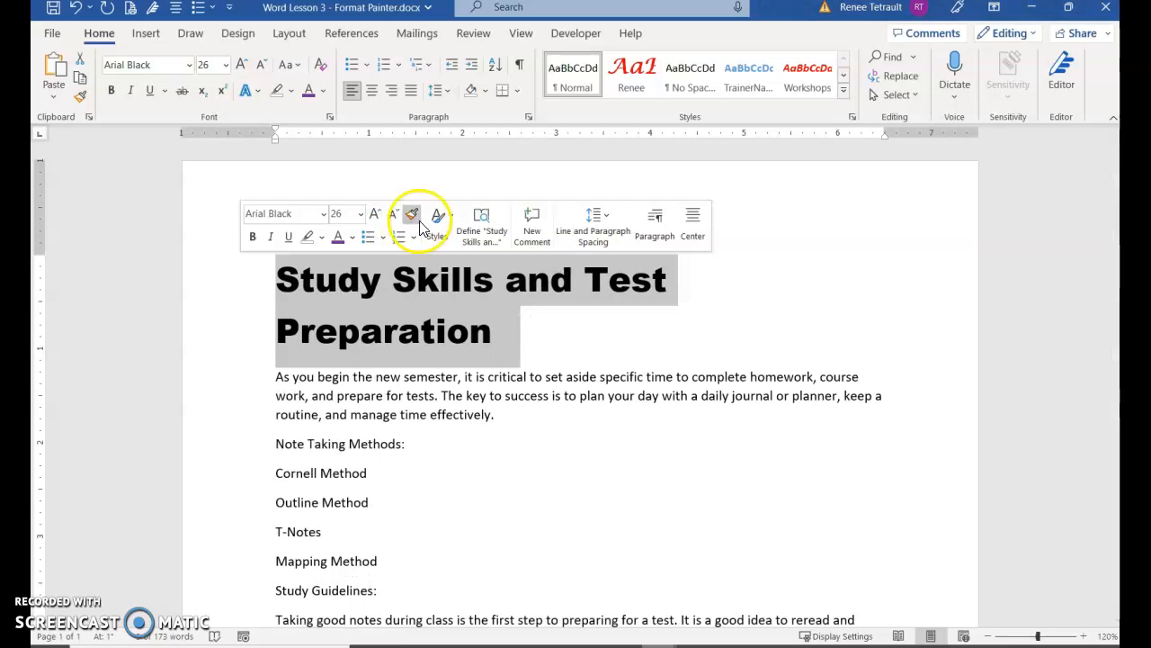
click(396, 219)
click(397, 219)
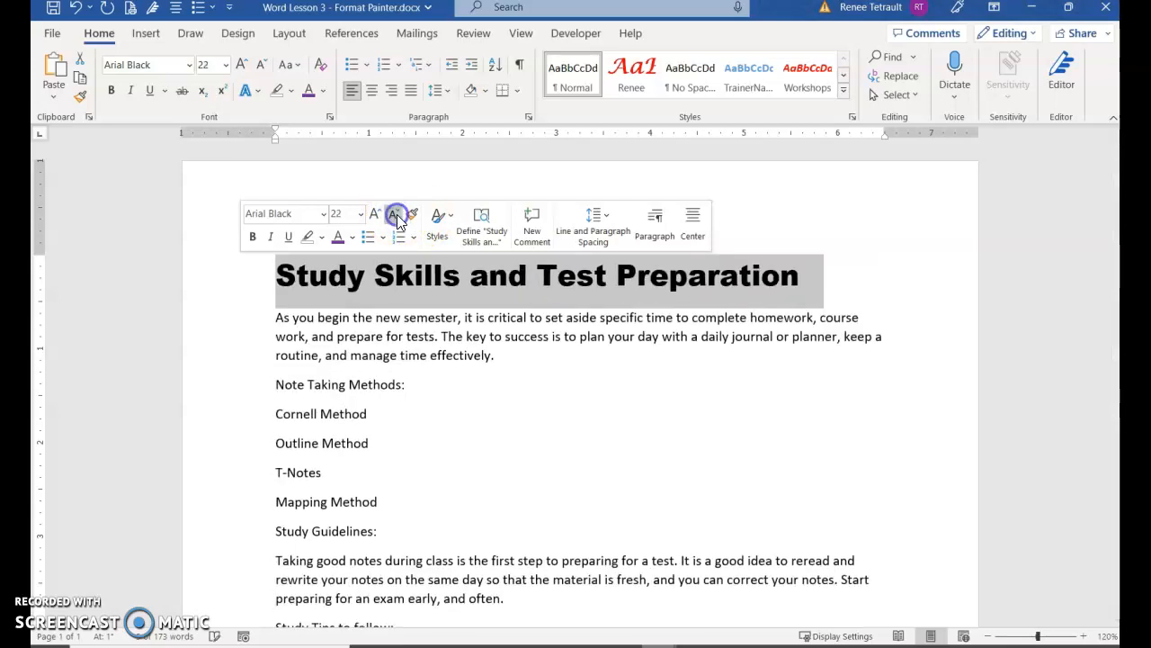
- Format the title as bold text in the base theme green and center it on the page
click(351, 238)
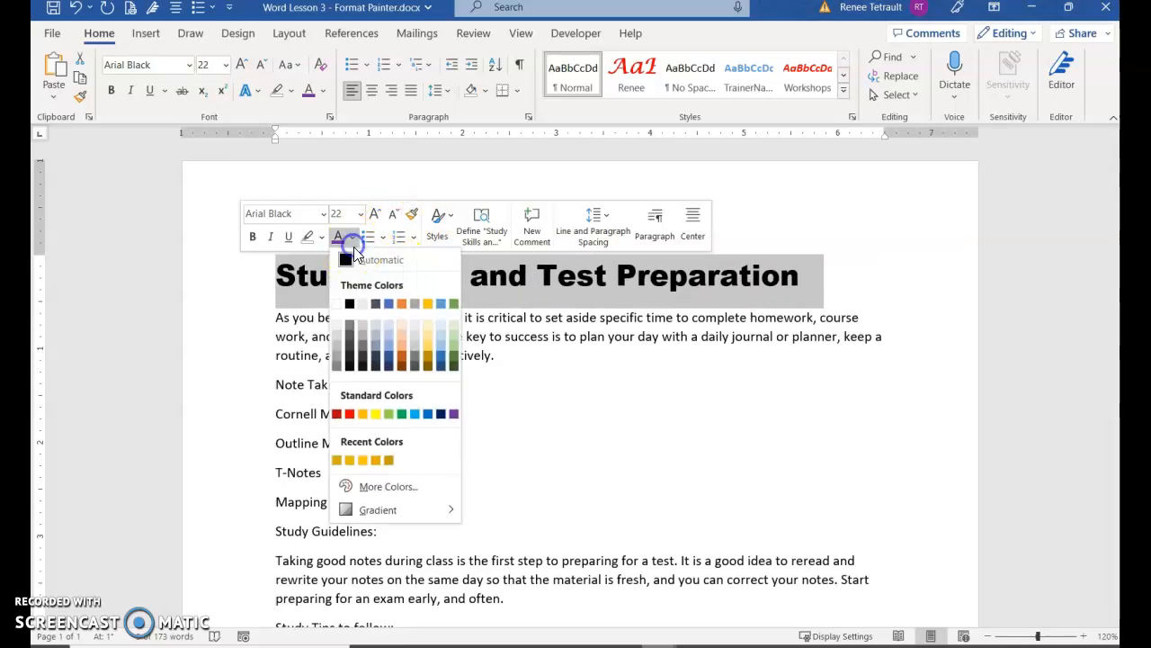
click(455, 305)
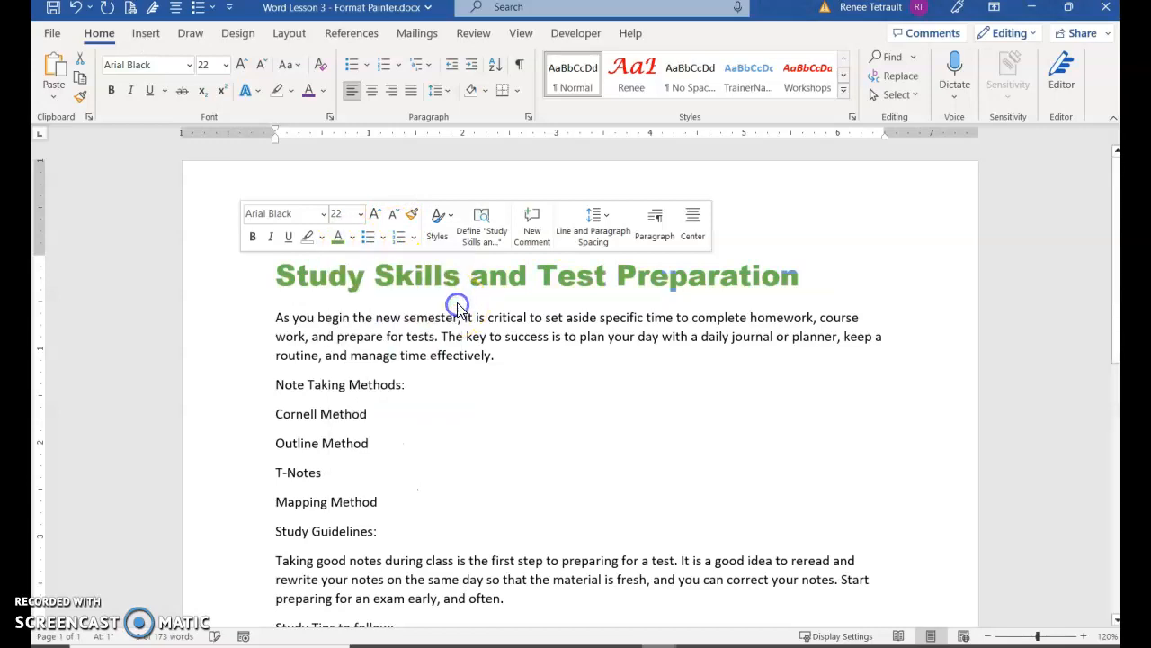
click(251, 237)
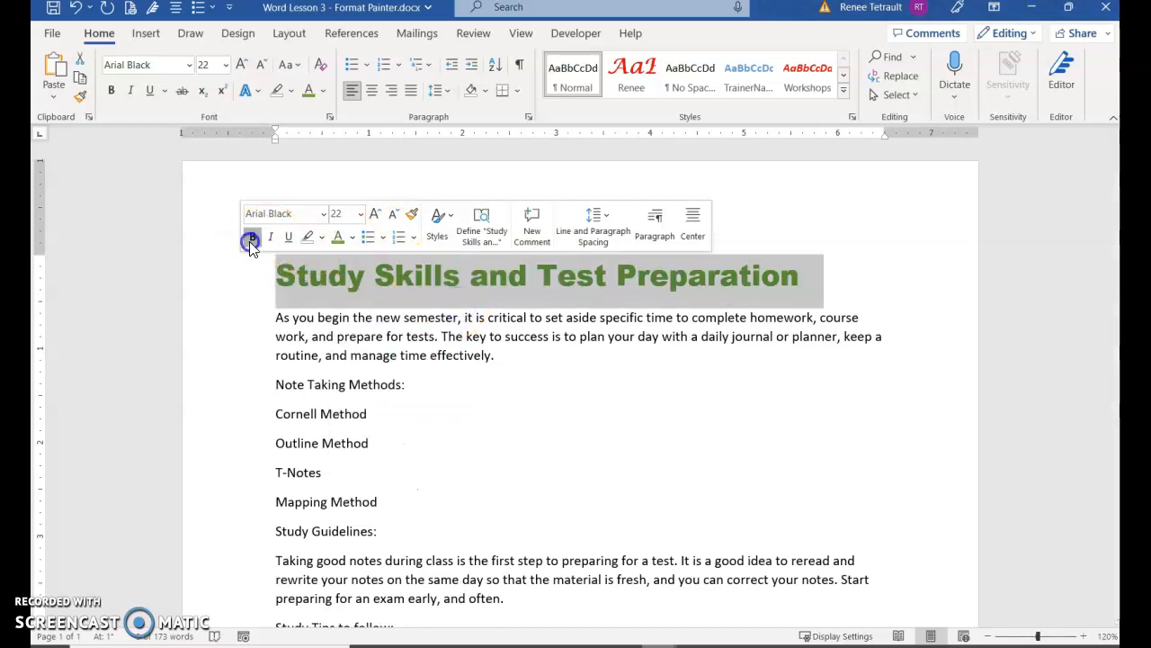
click(377, 97)
click(512, 409)
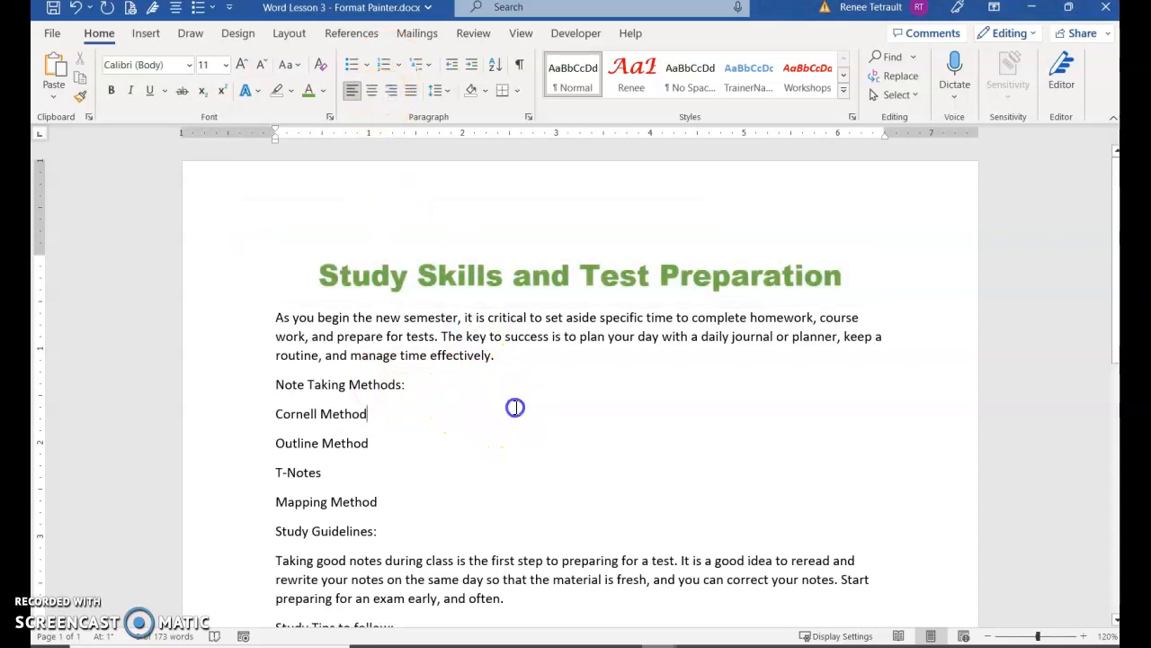
- Set the "Note Taking Methods:" heading in the Jumble font at size 14
scroll(396, 401, down, 1)
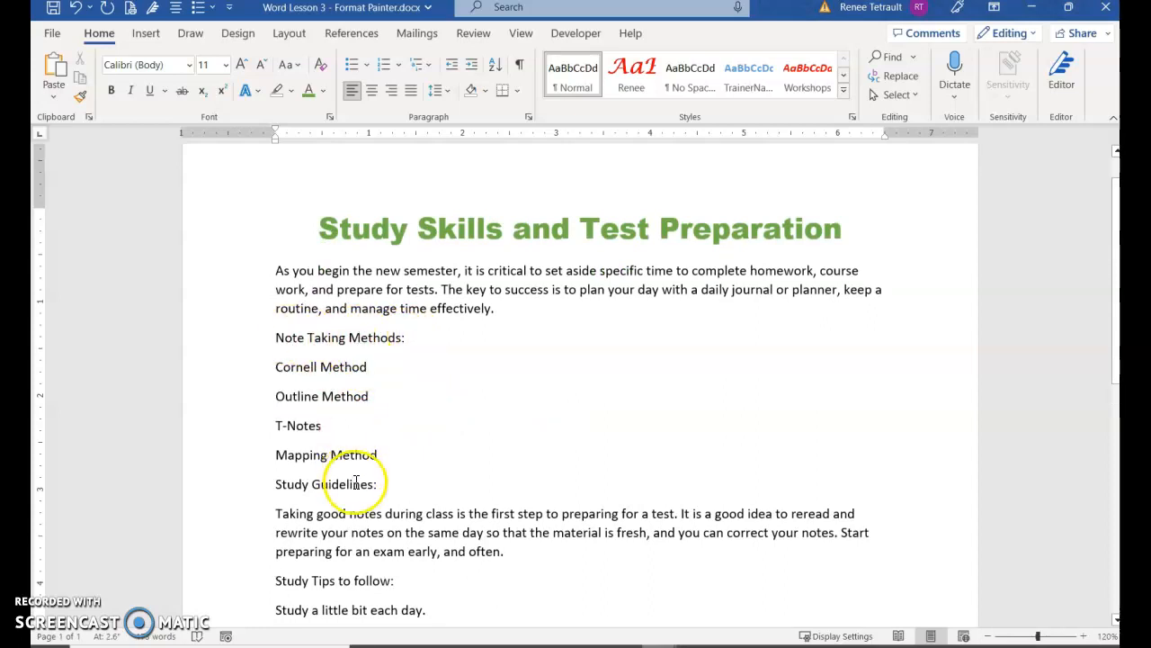
scroll(356, 483, down, 3)
scroll(376, 453, down, 2)
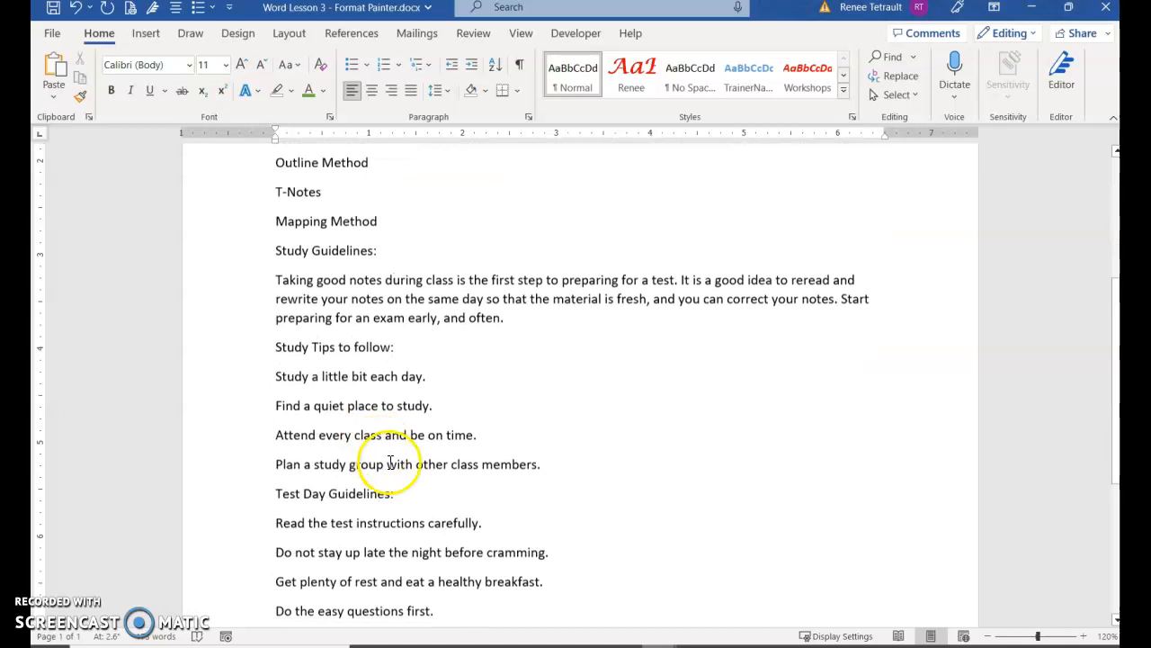
scroll(442, 503, down, 1)
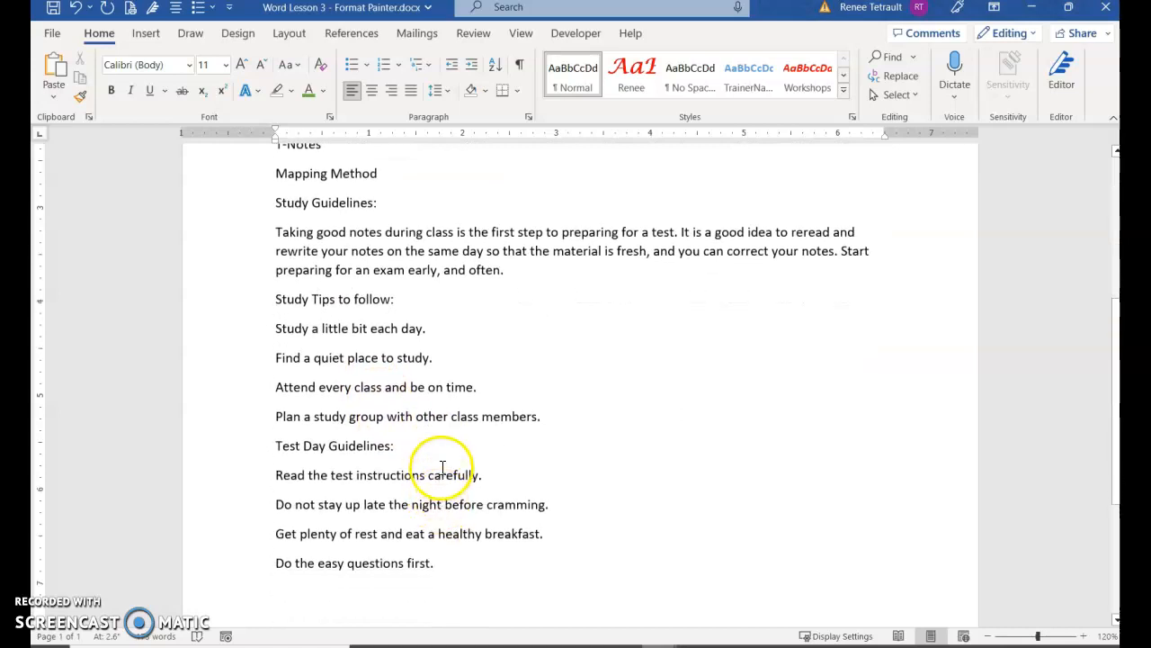
scroll(450, 469, up, 4)
scroll(468, 463, up, 3)
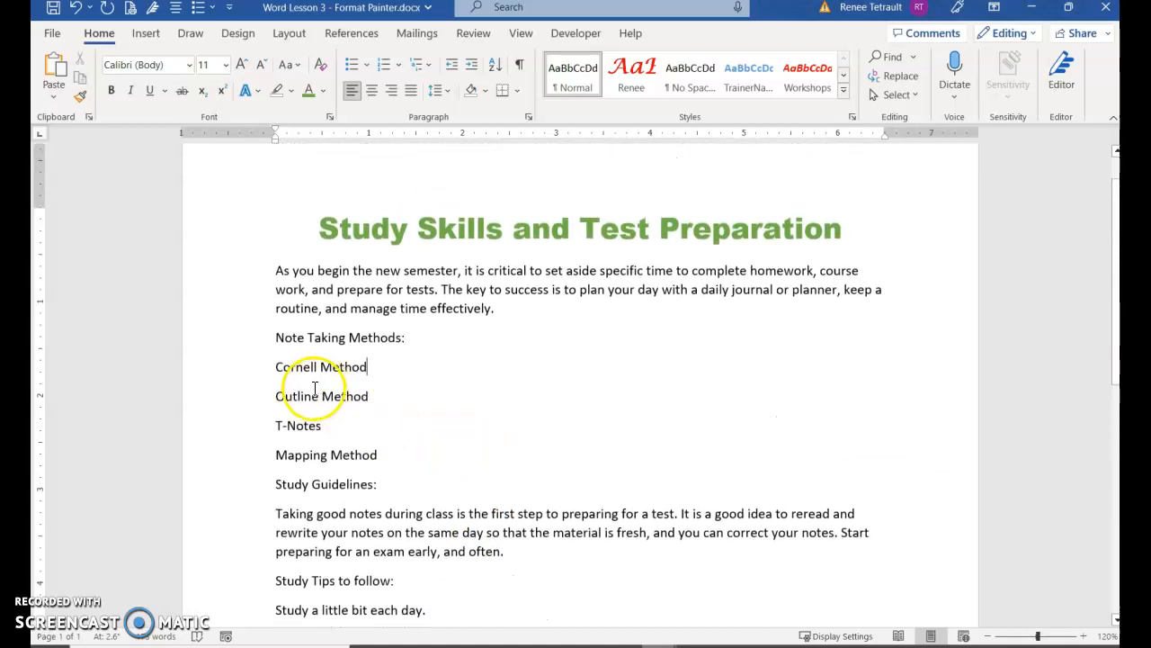
click(245, 343)
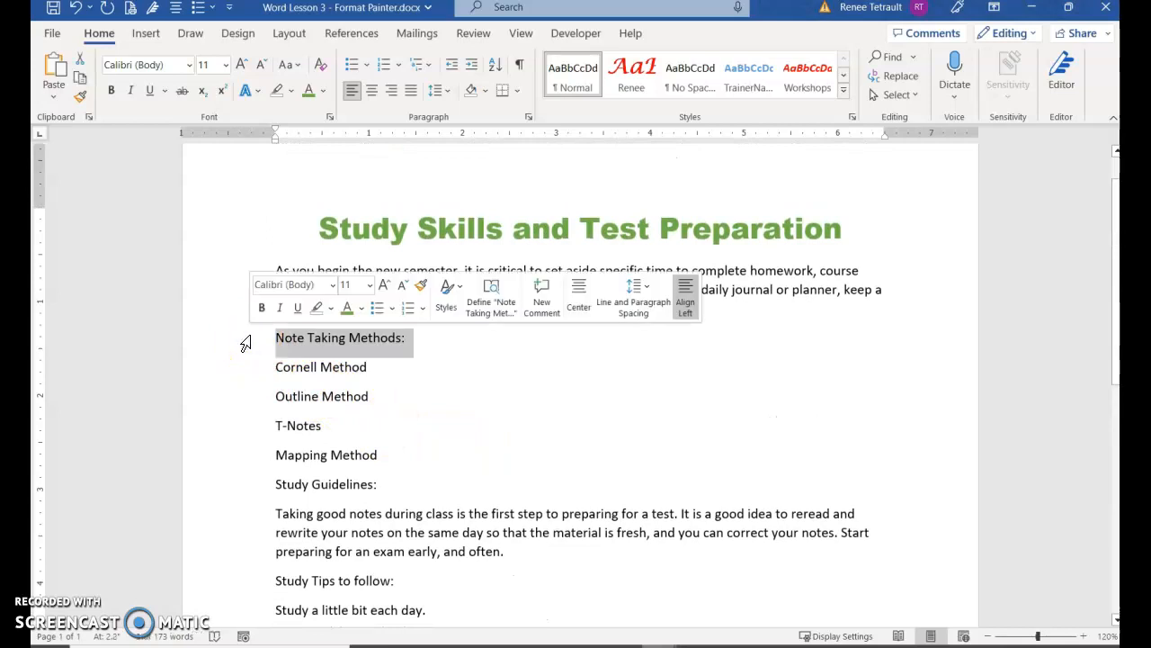
click(332, 286)
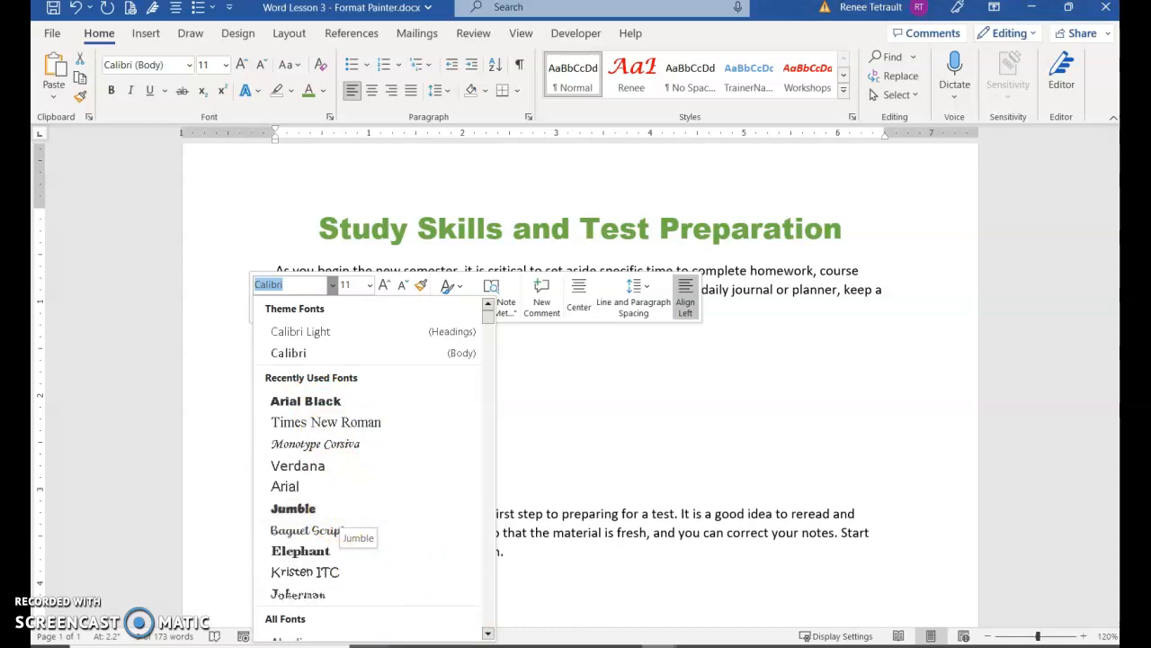
click(333, 513)
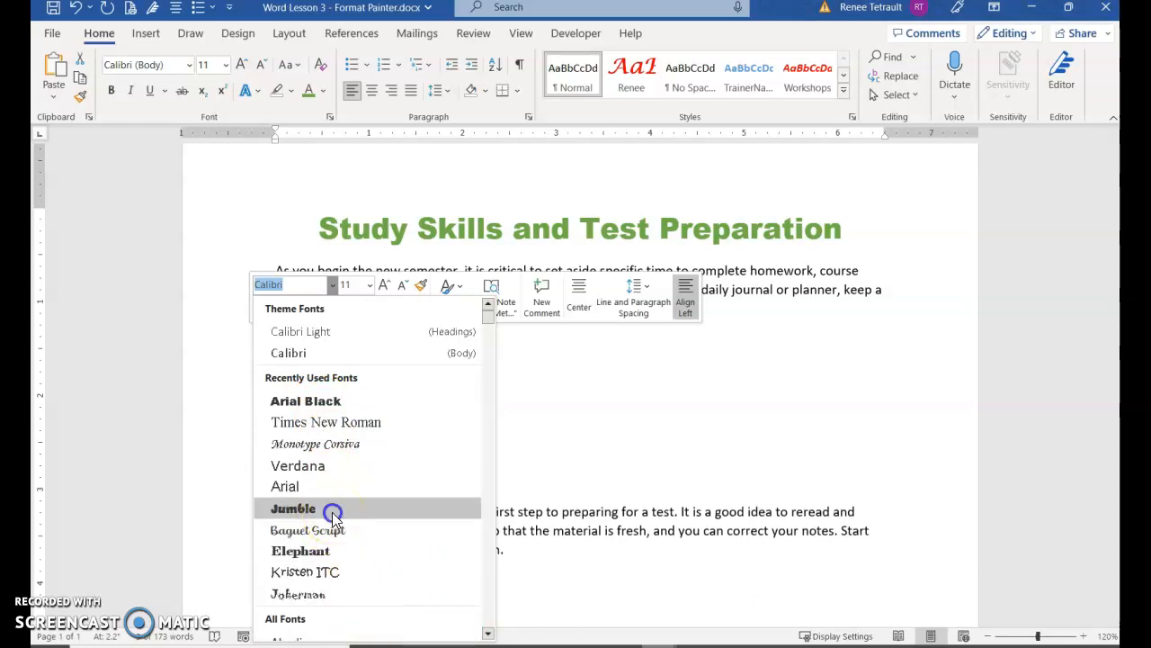
click(383, 286)
click(383, 286)
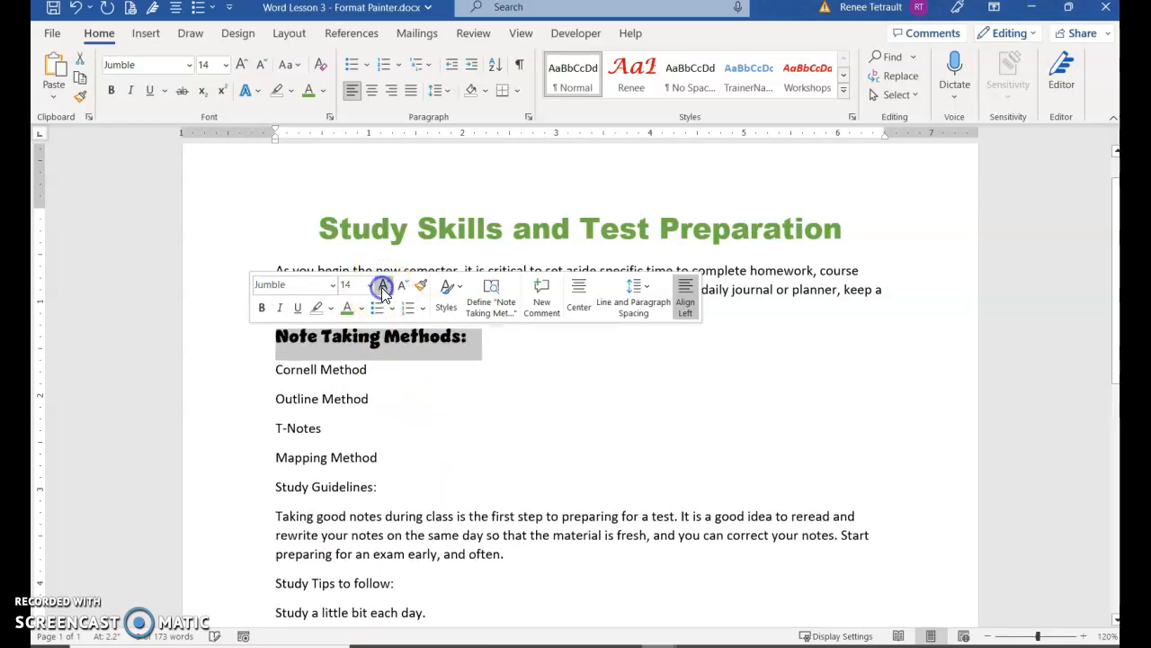
- Color the "Note Taking Methods:" heading in the darker base theme blue and make it bold
click(360, 308)
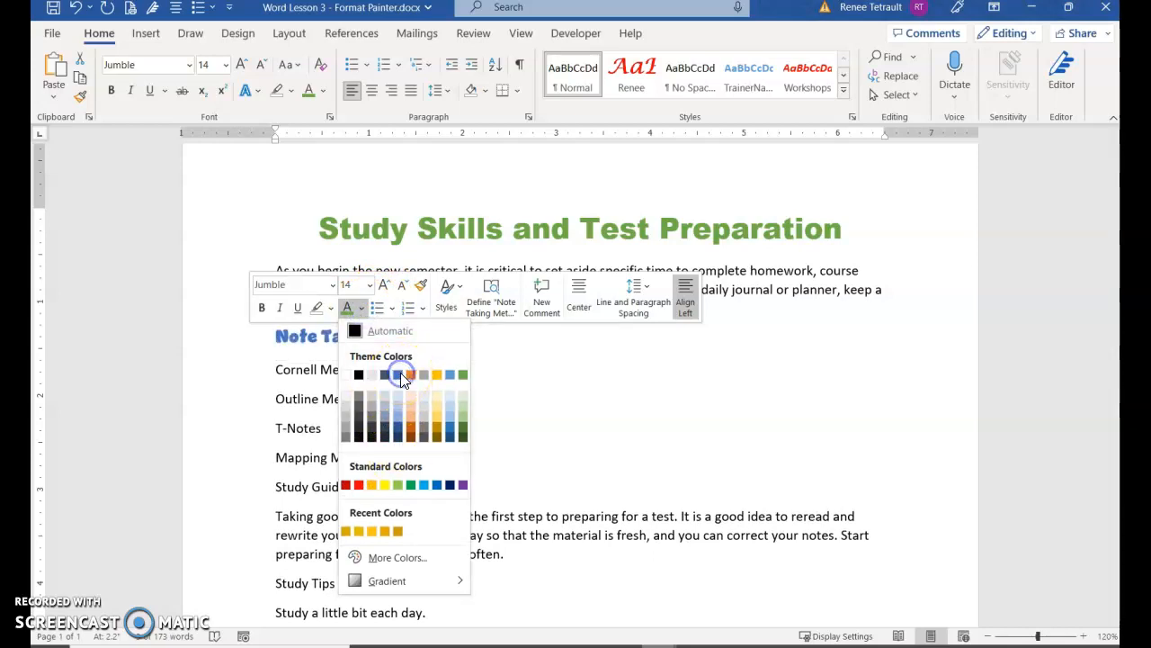
click(401, 372)
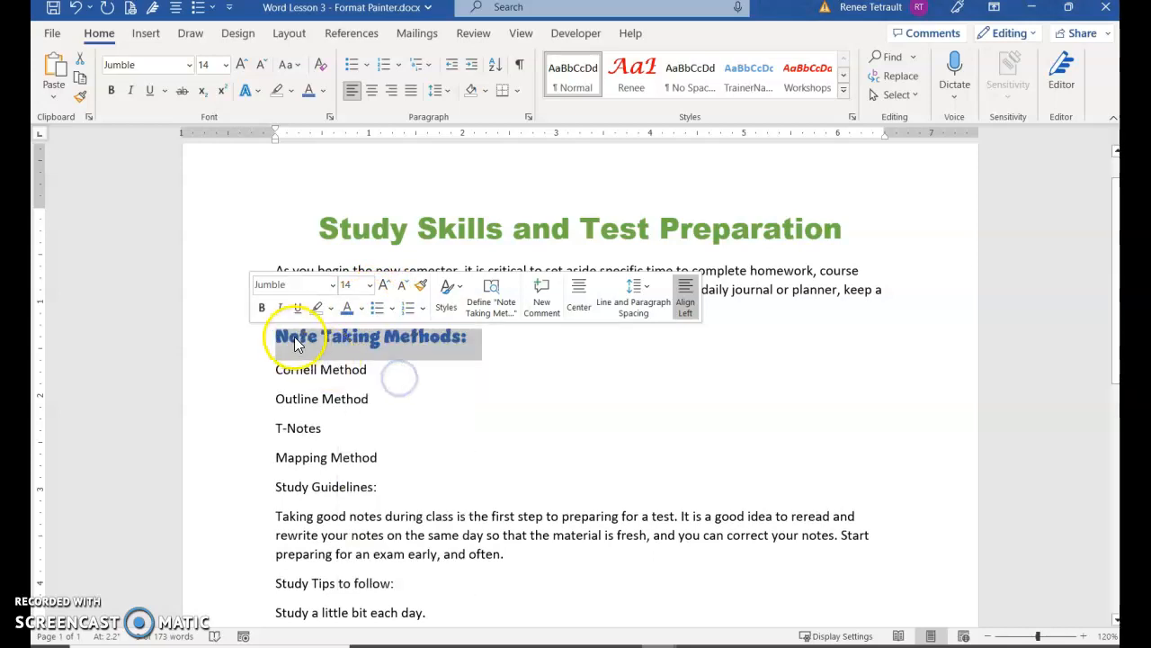
click(261, 307)
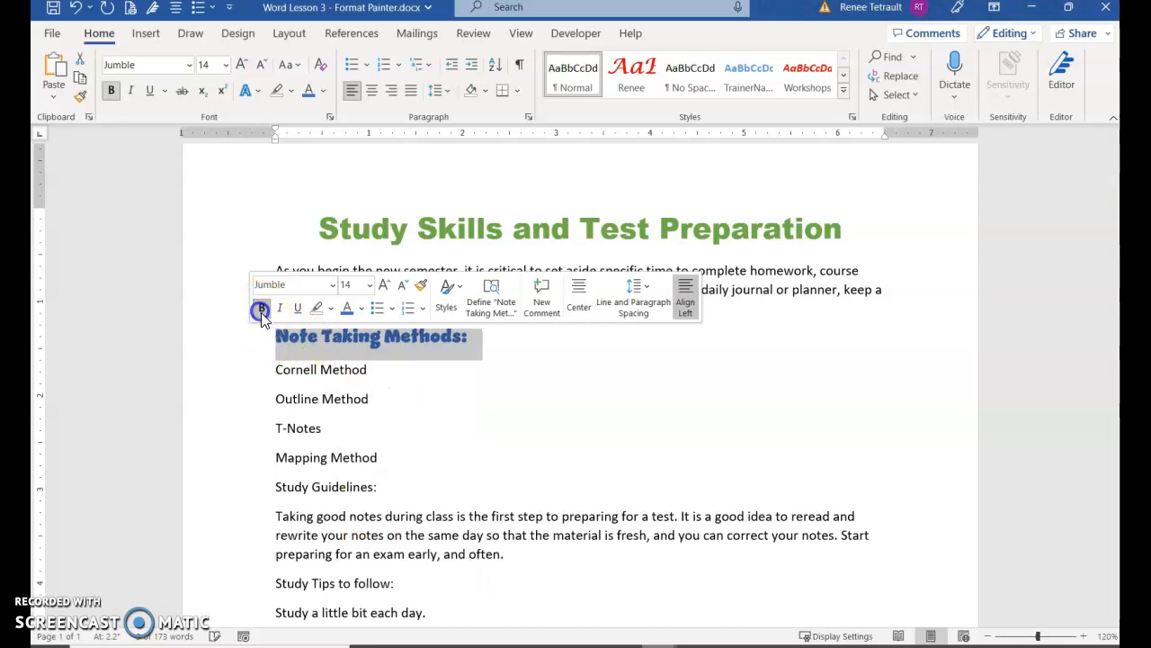
click(398, 487)
click(254, 495)
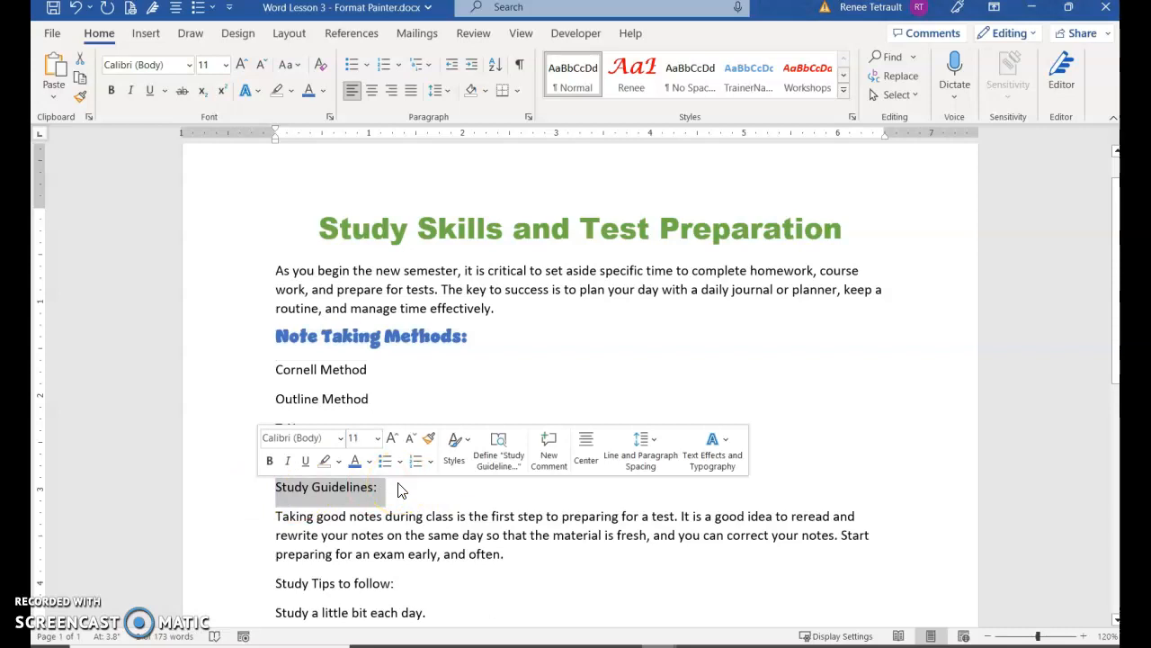
click(469, 515)
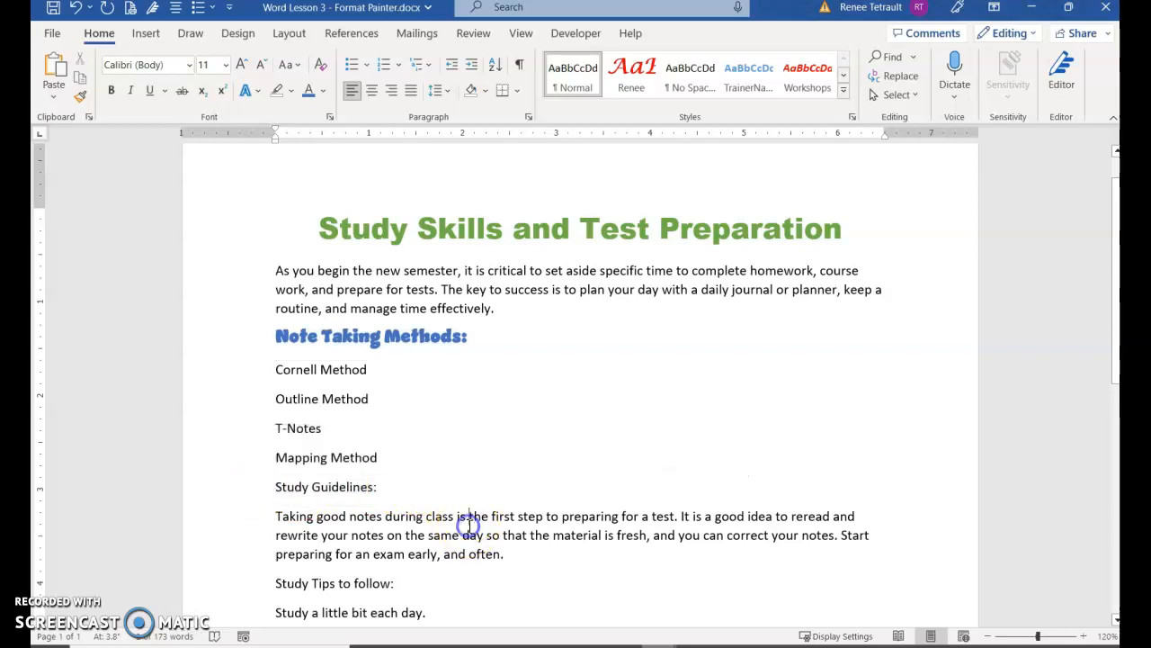
- Copy the "Note Taking Methods:" heading's formatting with Format Painter to the "Study Guidelines:", "Study Tips to follow:" and "Test Day Guidelines:" headings
click(225, 340)
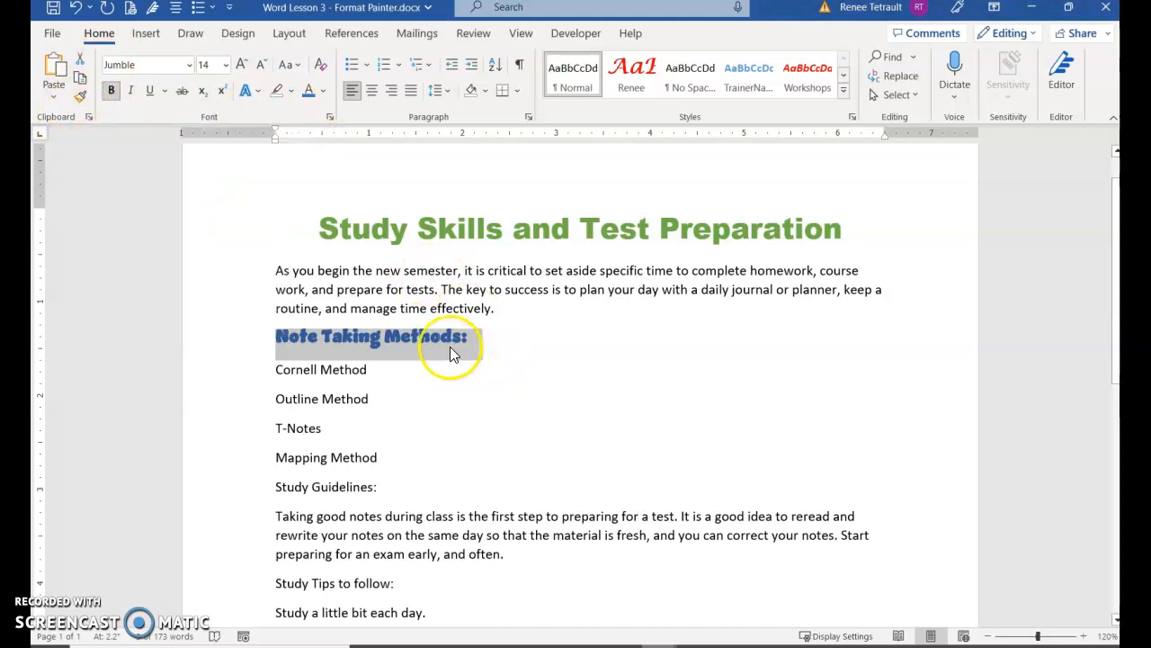
click(80, 97)
click(92, 108)
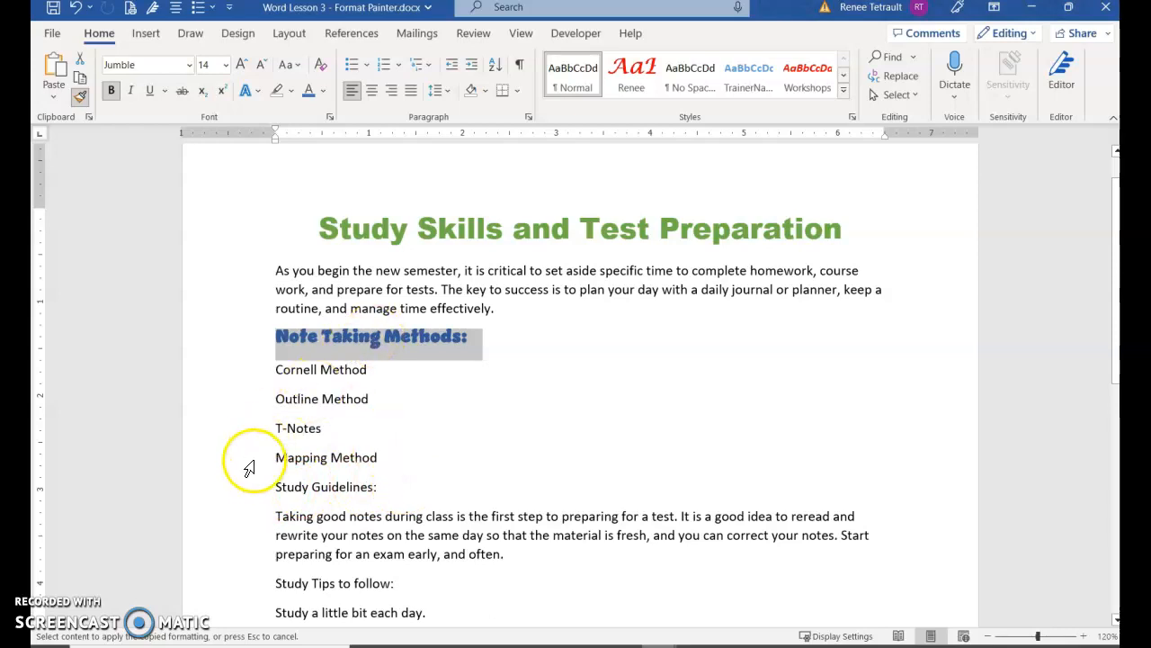
click(252, 493)
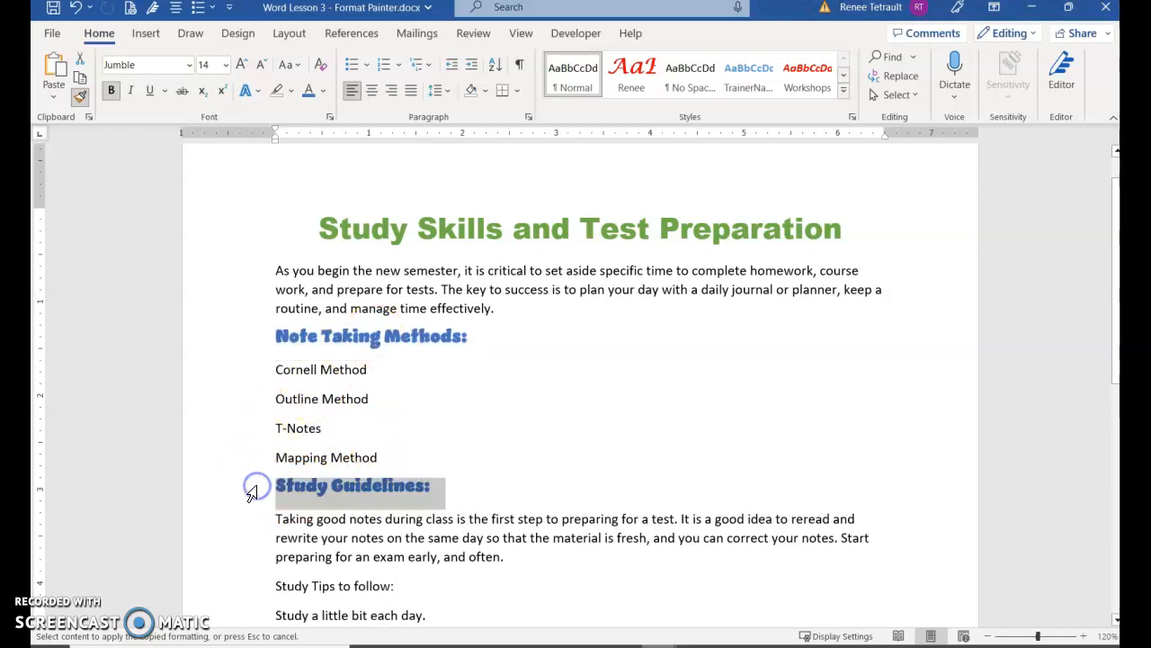
click(258, 589)
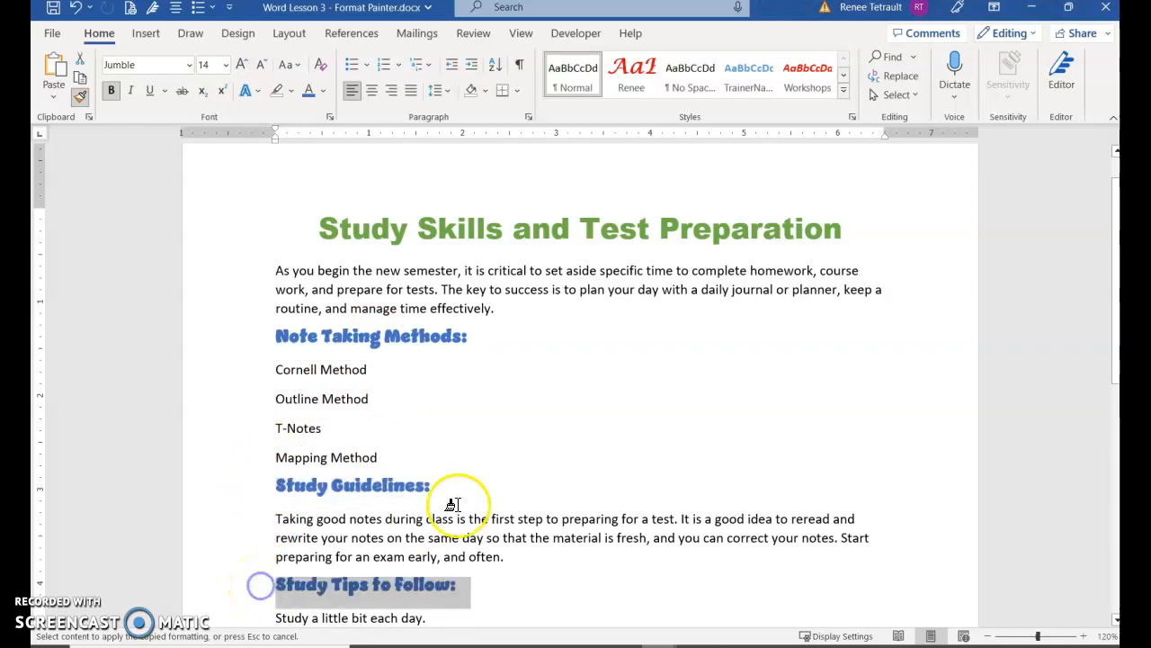
scroll(454, 508, down, 5)
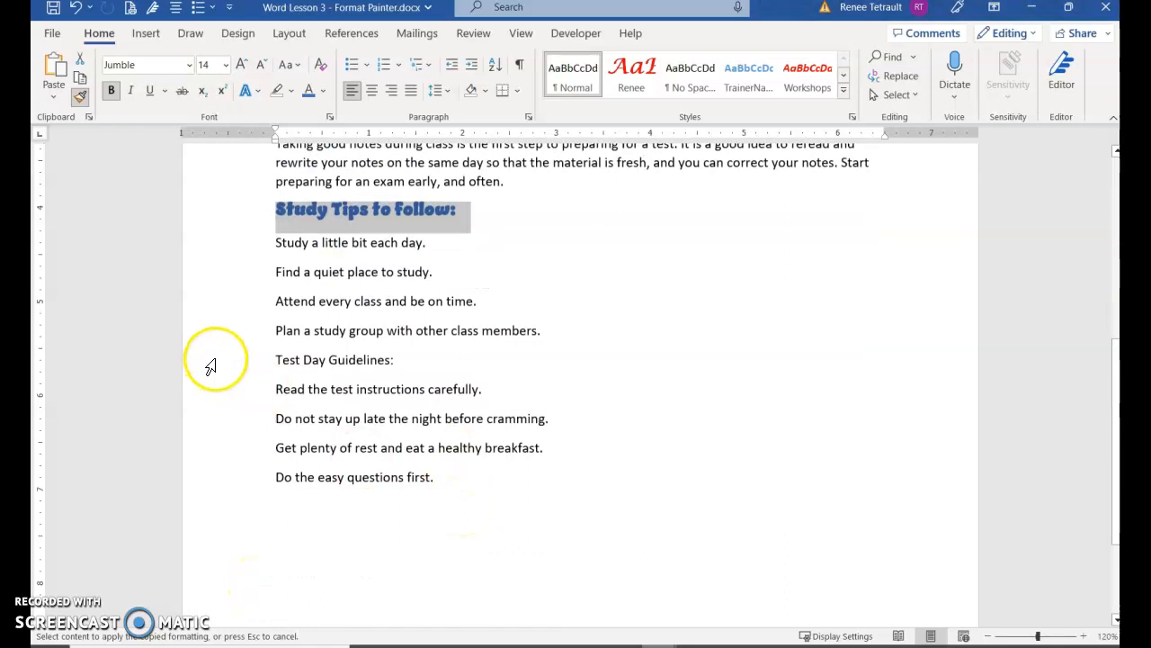
drag(267, 364, 398, 360)
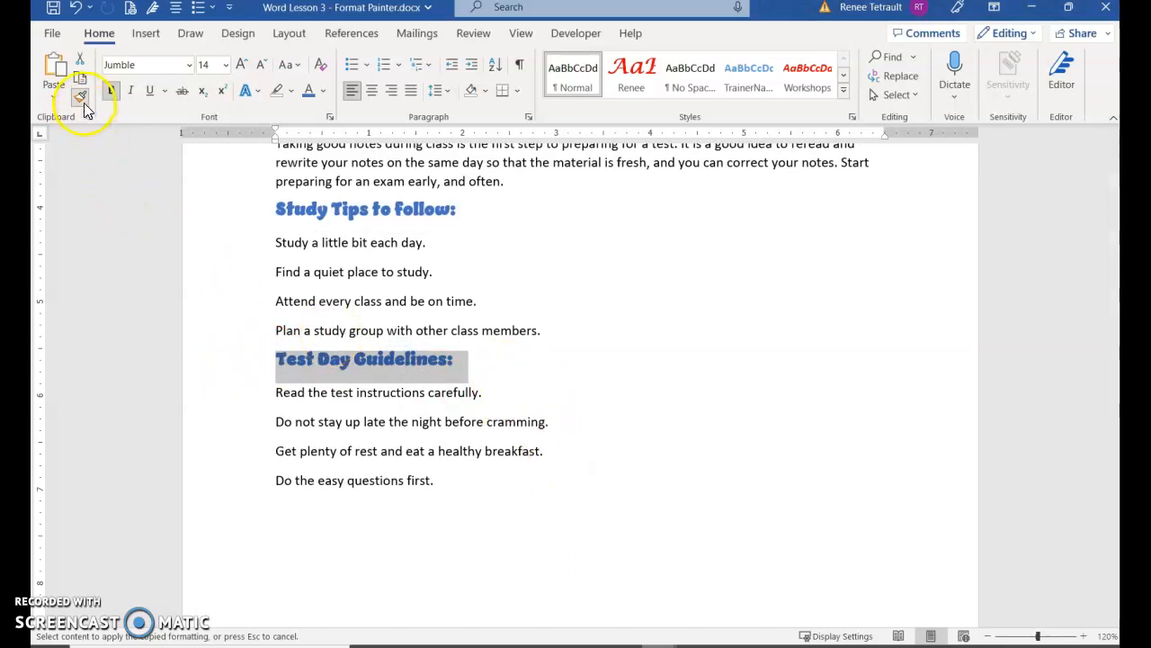
click(634, 459)
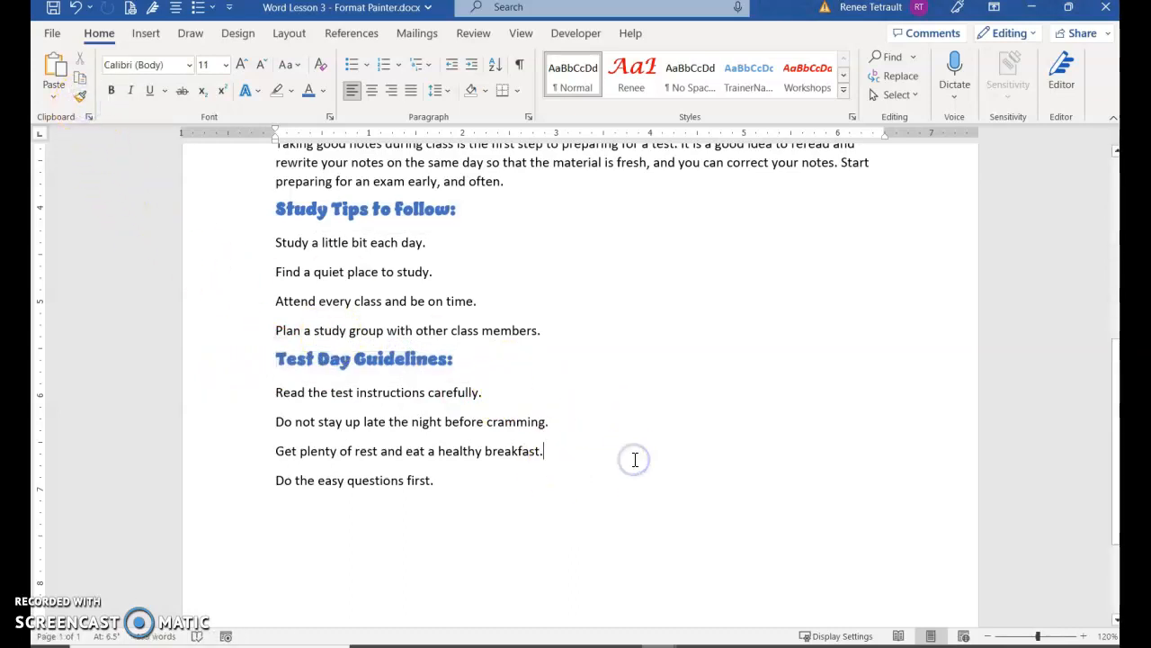
- Turn the four lines under "Note Taking Methods:" into a bulleted list with the four-diamond bullet style
scroll(634, 459, up, 6)
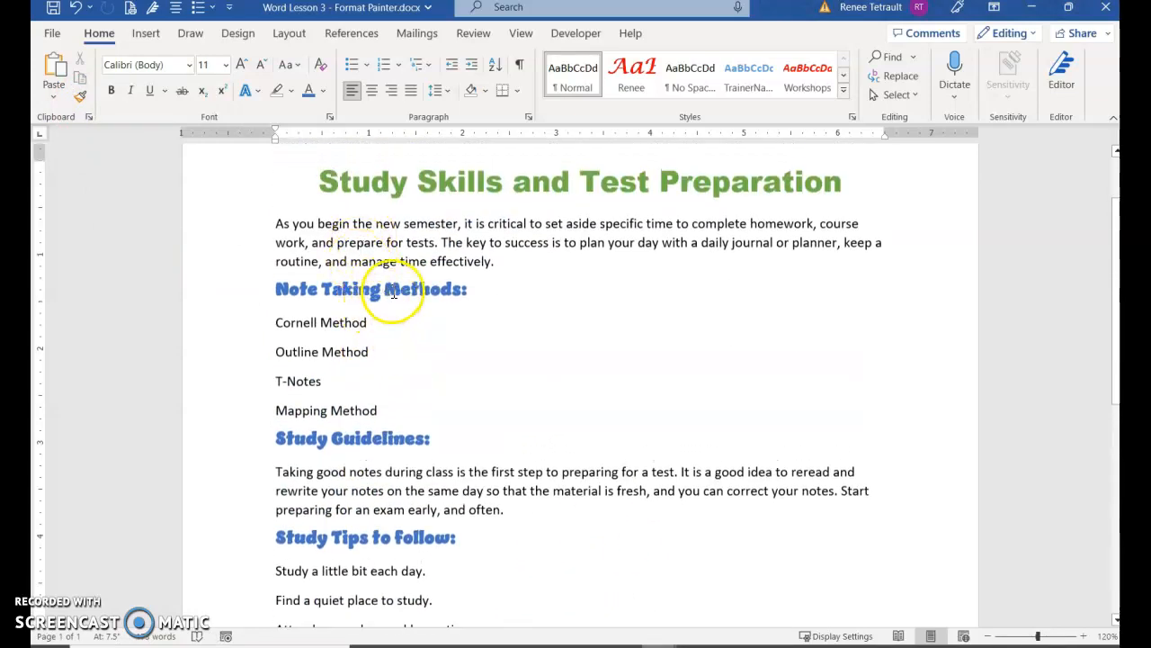
scroll(391, 387, down, 2)
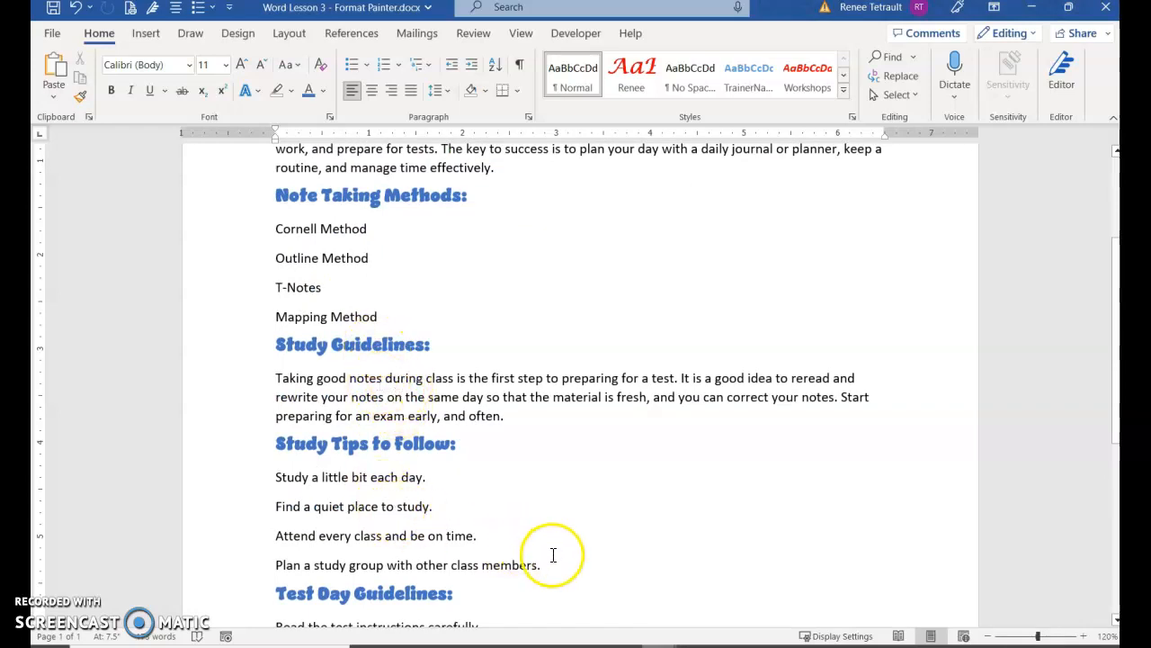
scroll(553, 554, up, 1)
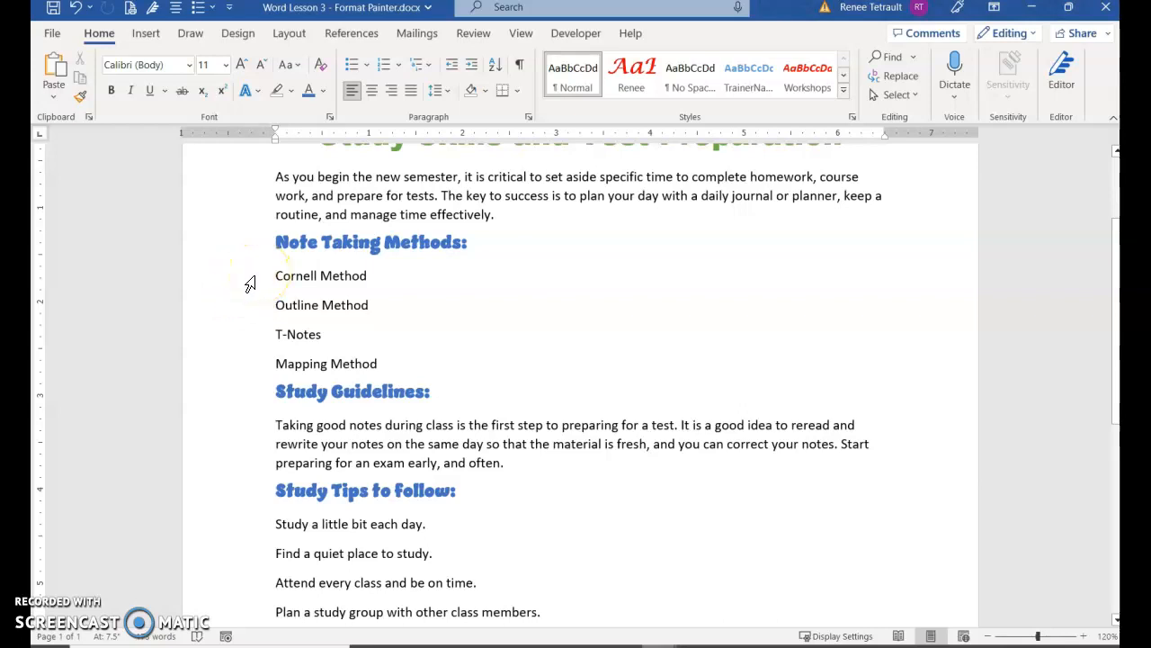
drag(252, 281, 260, 365)
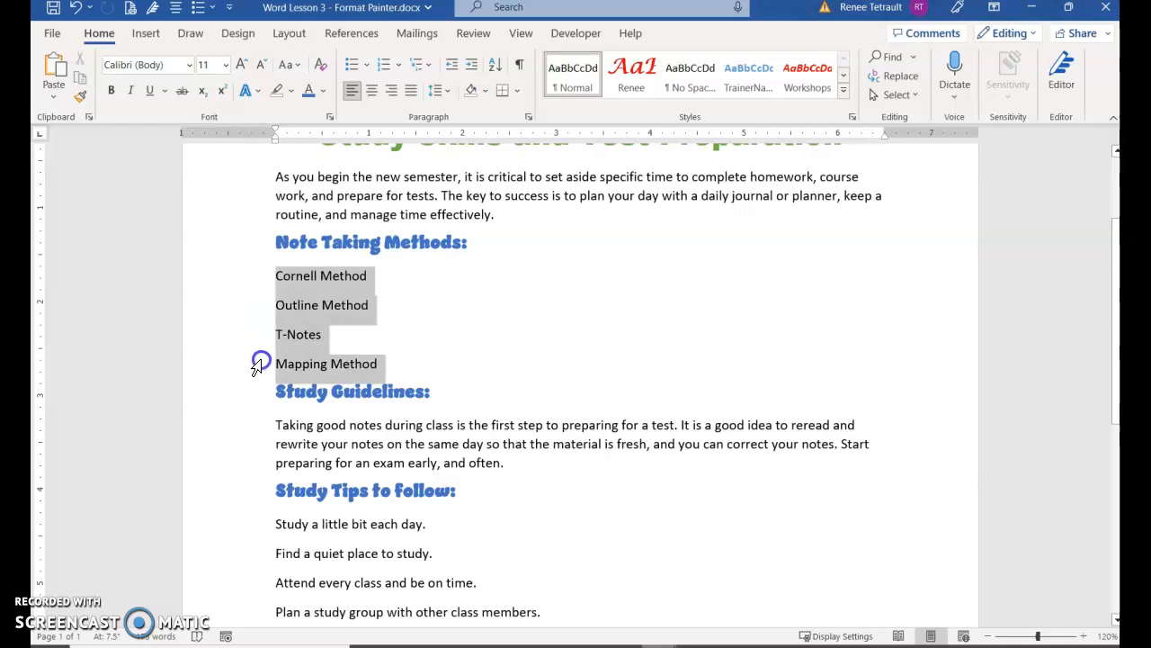
click(356, 69)
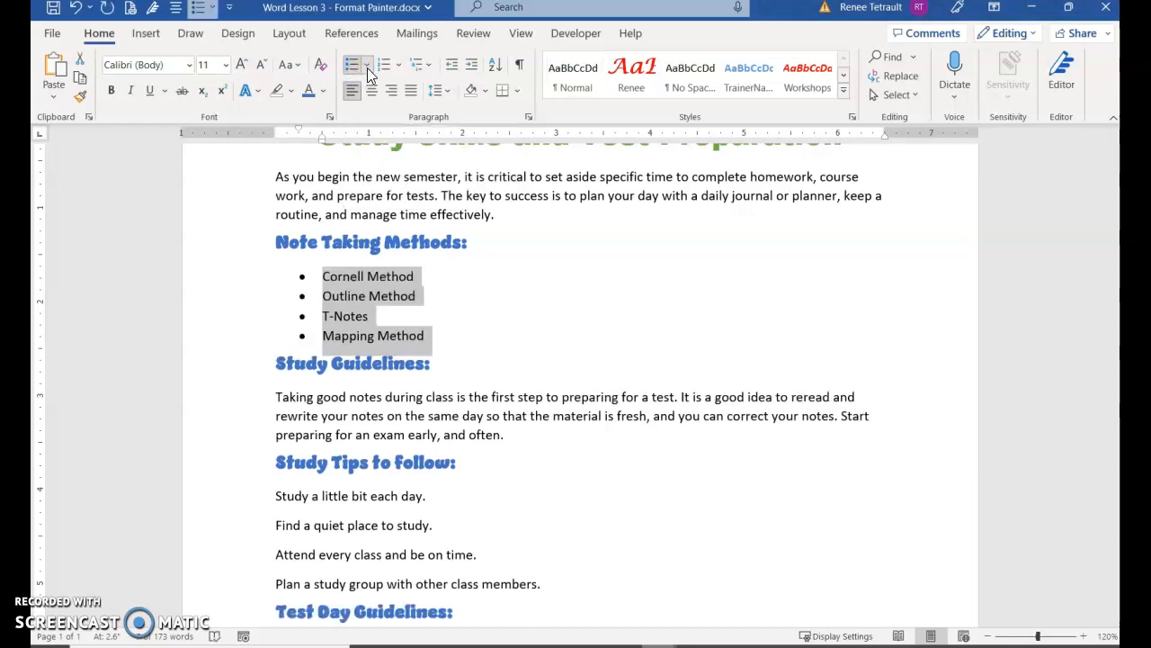
click(366, 67)
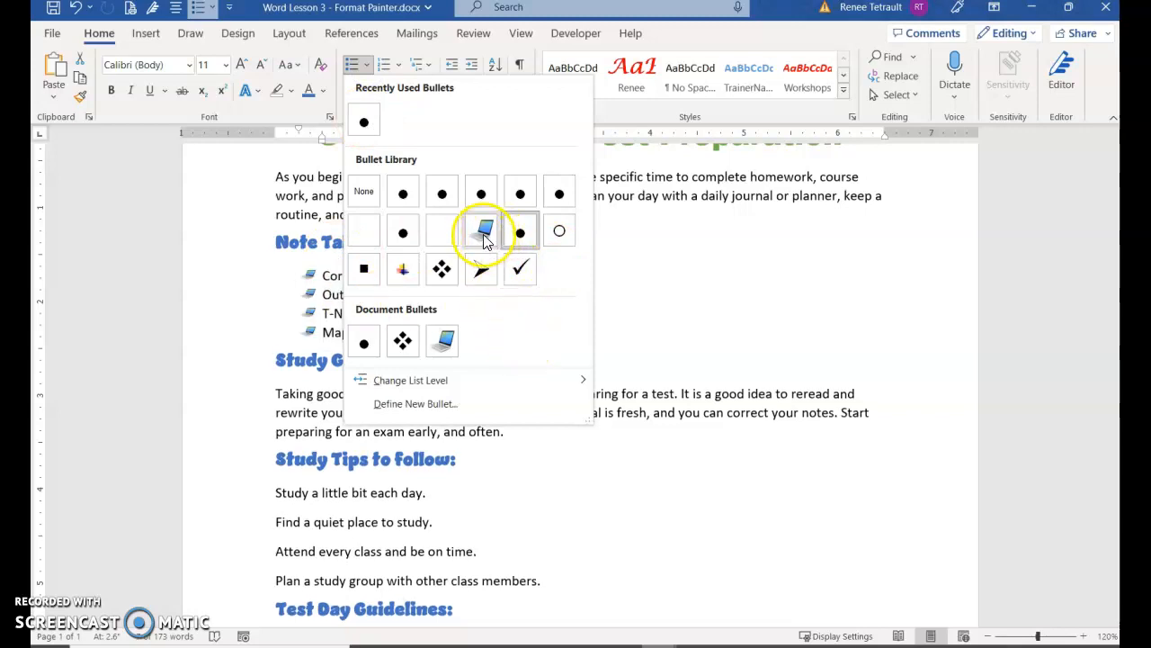
click(444, 274)
- Start defining a new picture bullet for the four lines under "Study Tips to follow:" and search online pictures for "book"
scroll(439, 415, down, 4)
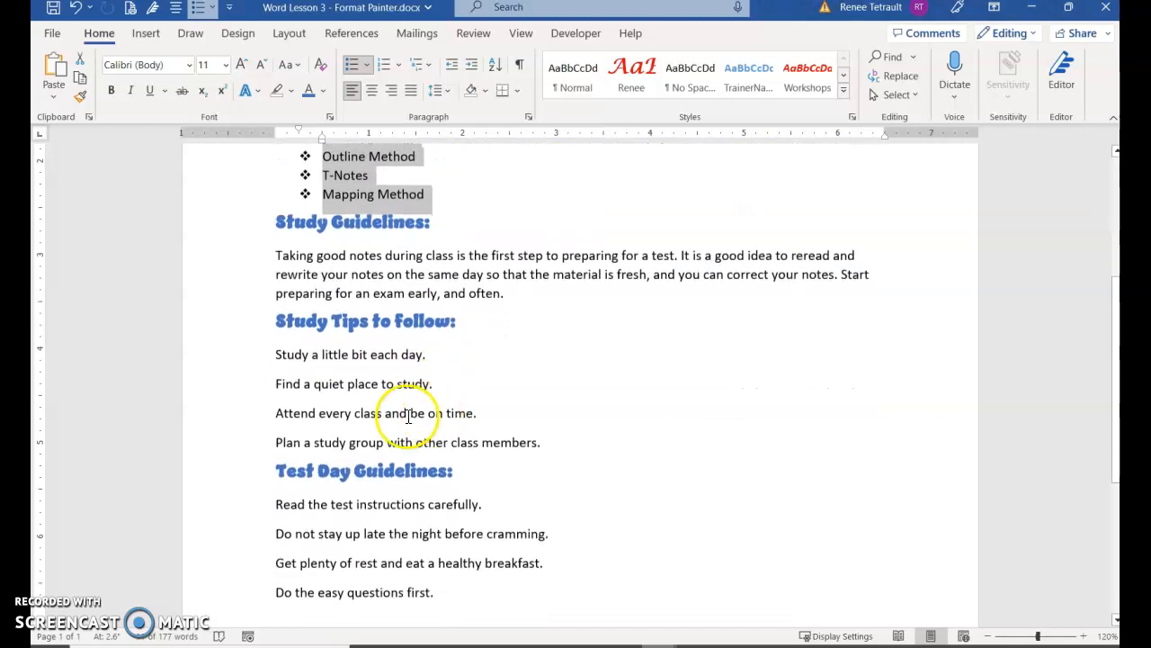
scroll(318, 414, down, 1)
drag(241, 262, 264, 340)
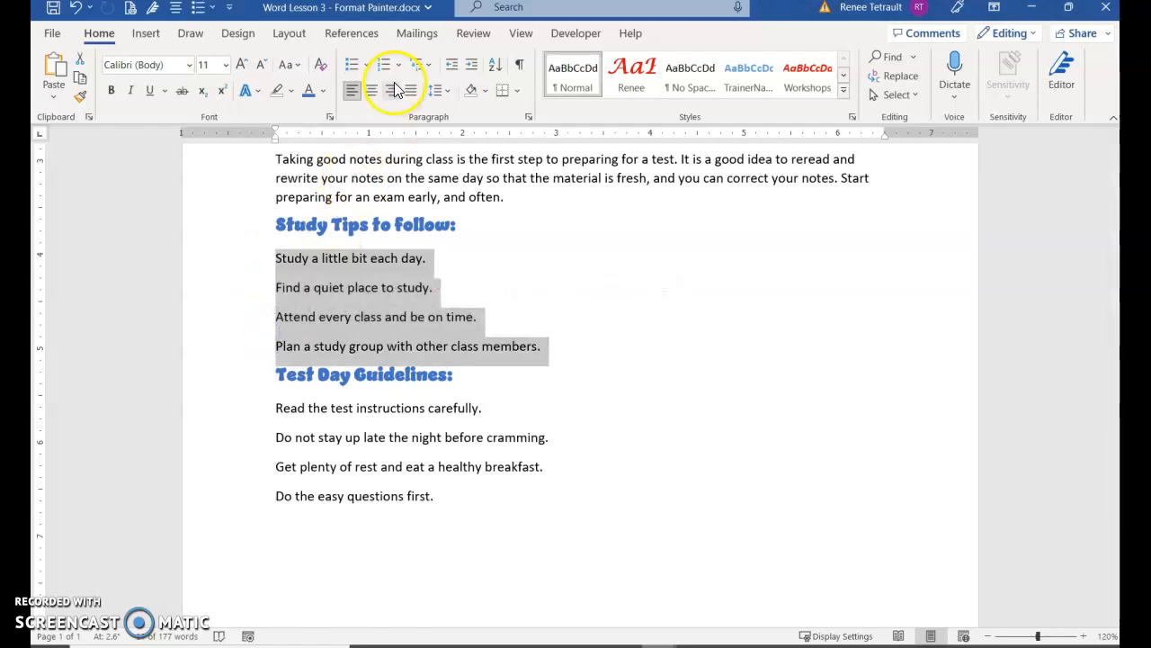
click(368, 65)
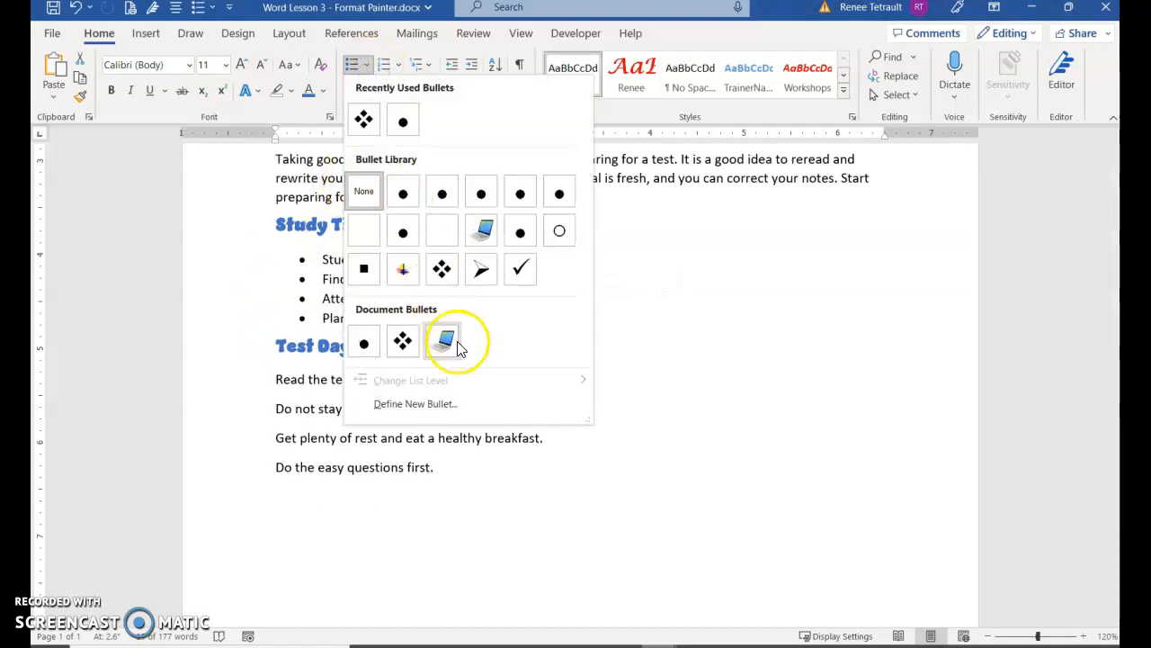
click(431, 405)
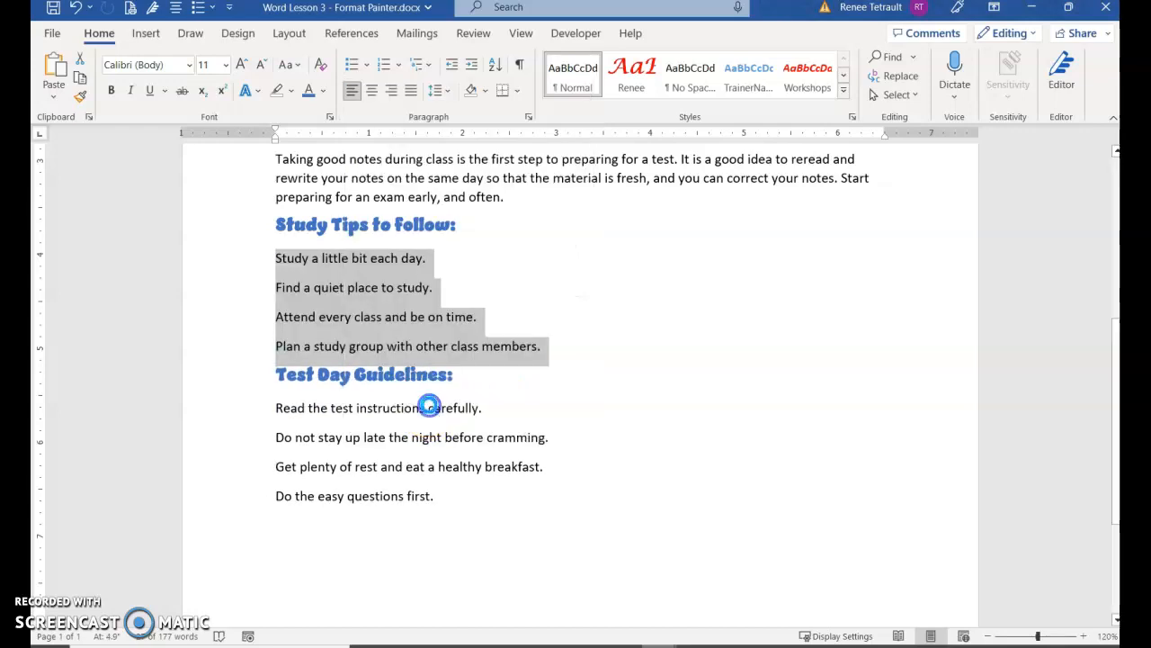
click(566, 216)
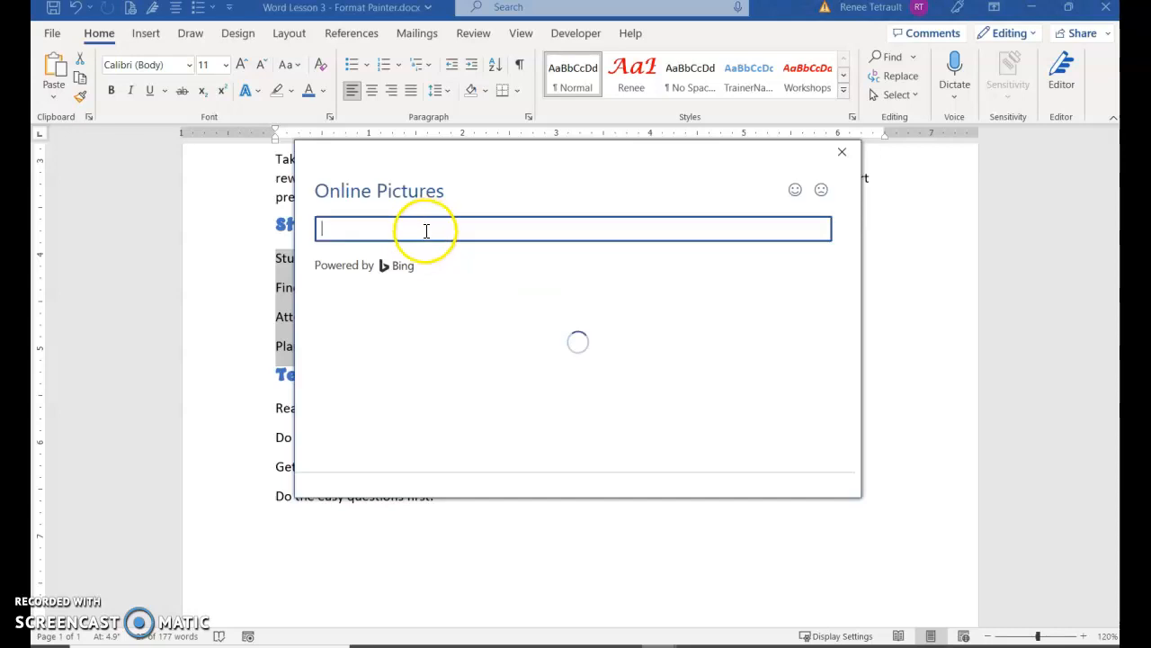
key(Return)
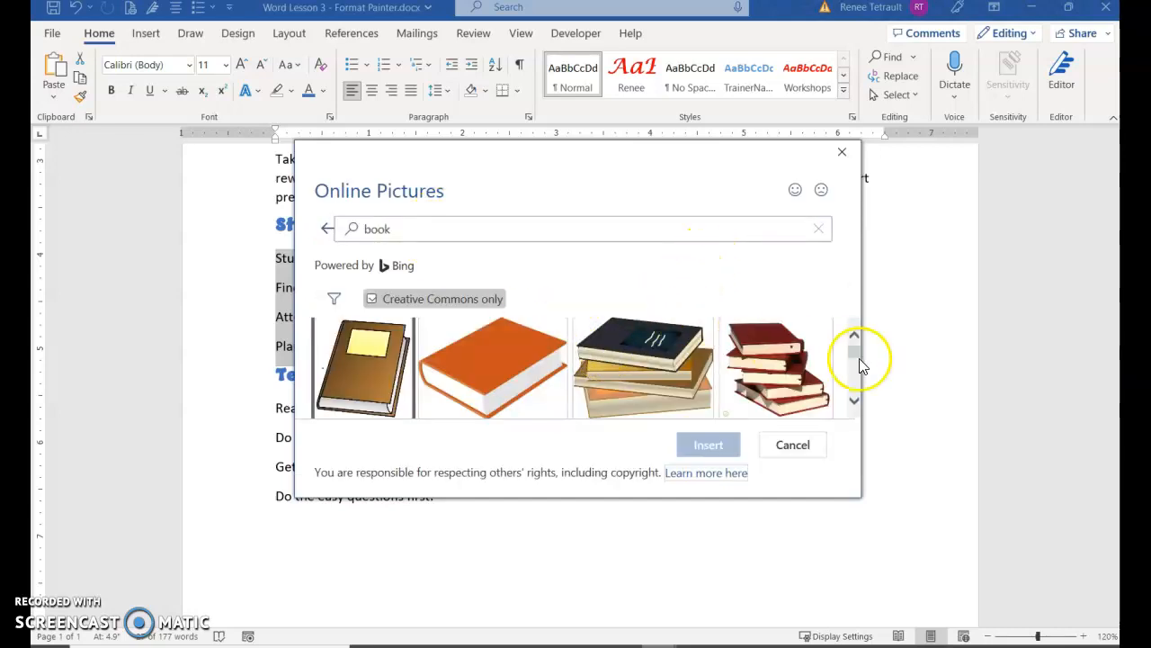
- Insert the brown book picture with the yellow label and apply it as the bullet for the study tips
scroll(545, 391, down, 1)
click(496, 379)
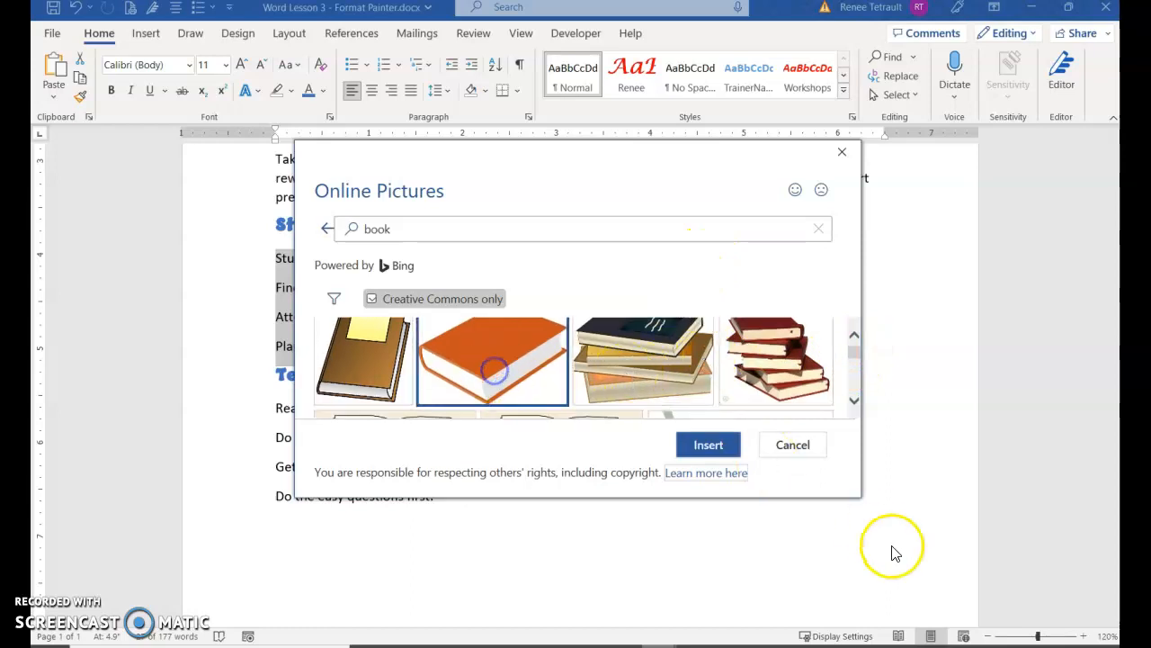
scroll(435, 388, up, 1)
click(364, 376)
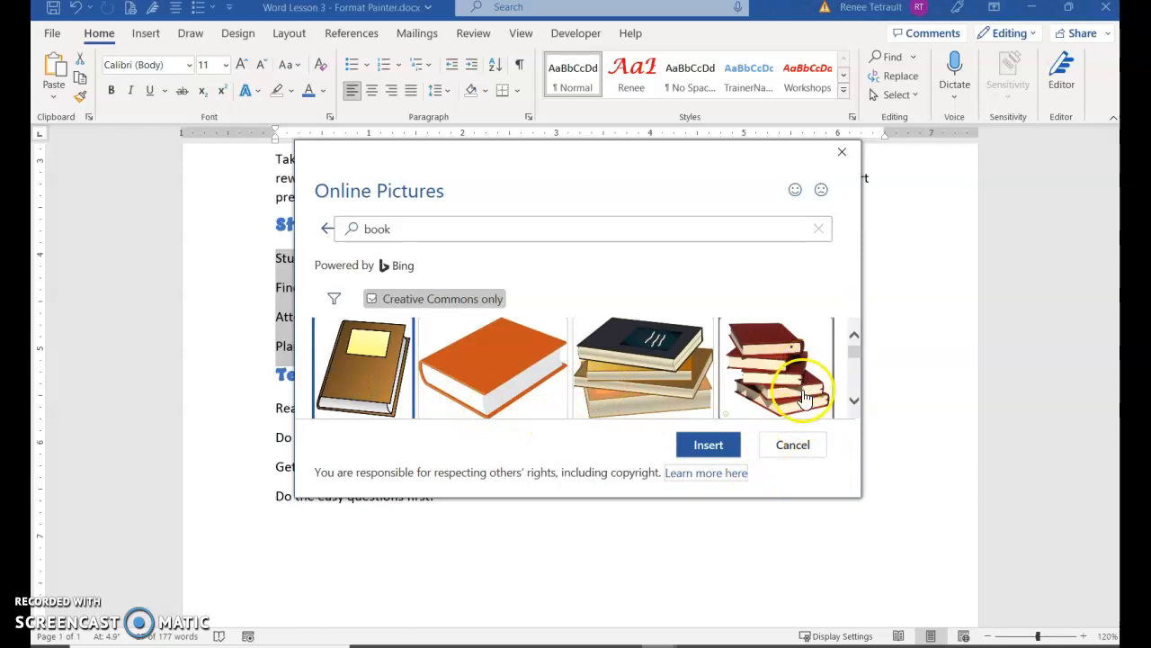
scroll(763, 414, down, 2)
scroll(727, 416, down, 1)
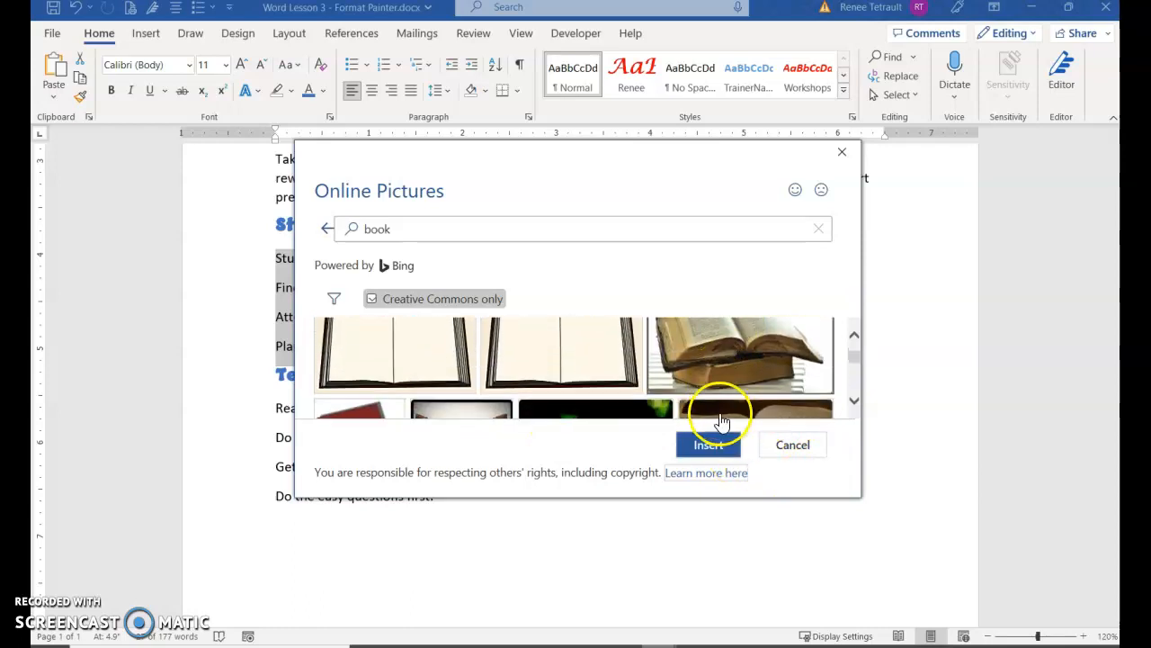
click(710, 447)
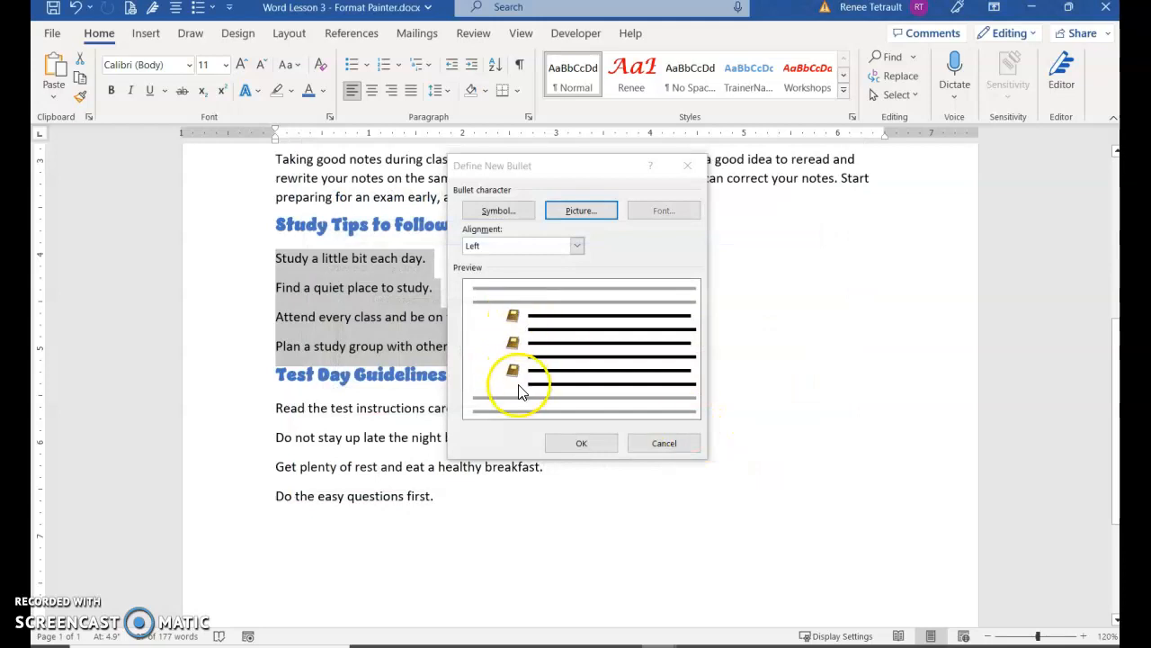
click(581, 442)
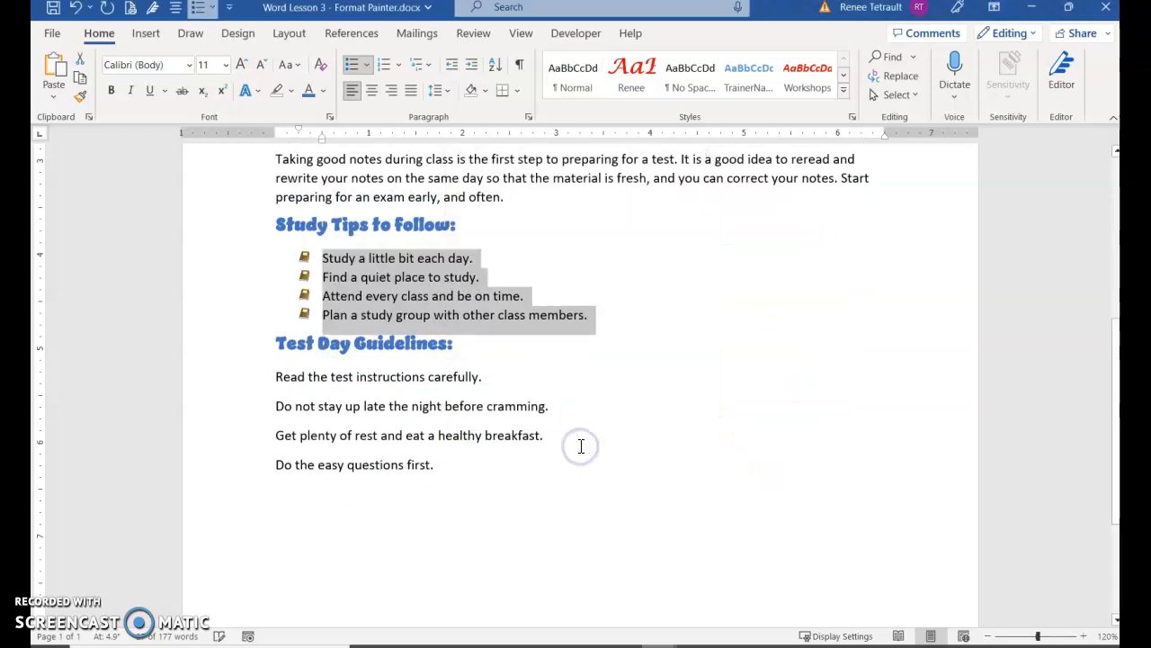
- Format the four lines under "Test Day Guidelines:" as a bulleted list with plain round bullets
scroll(540, 371, up, 2)
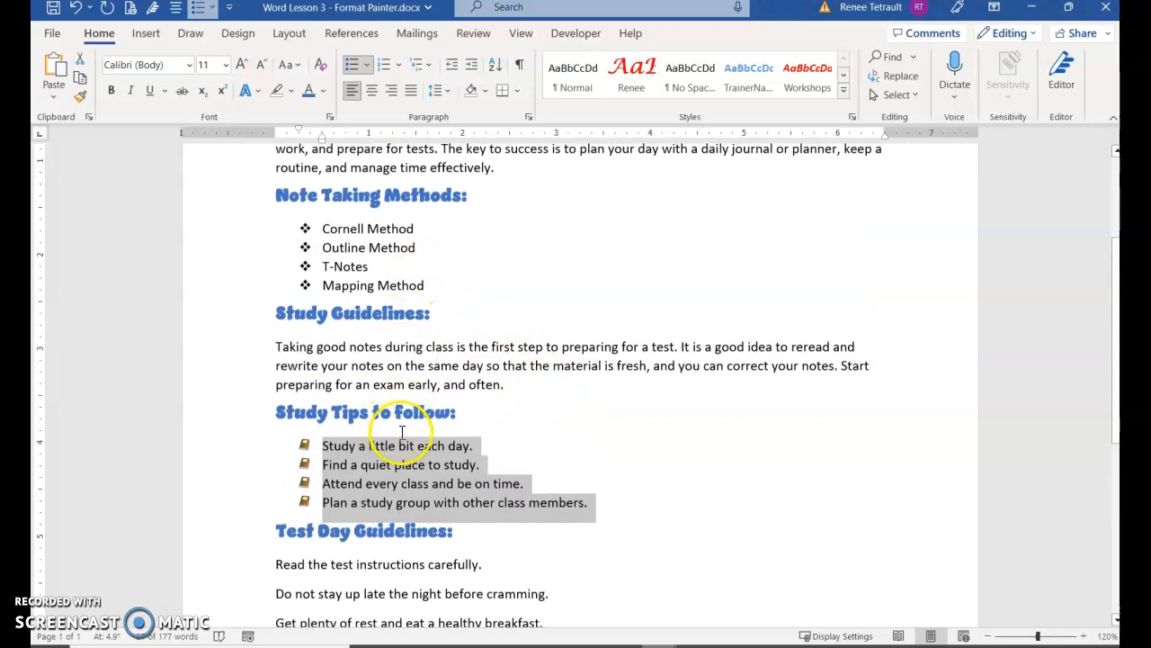
scroll(461, 477, down, 1)
scroll(460, 478, down, 2)
drag(249, 333, 275, 421)
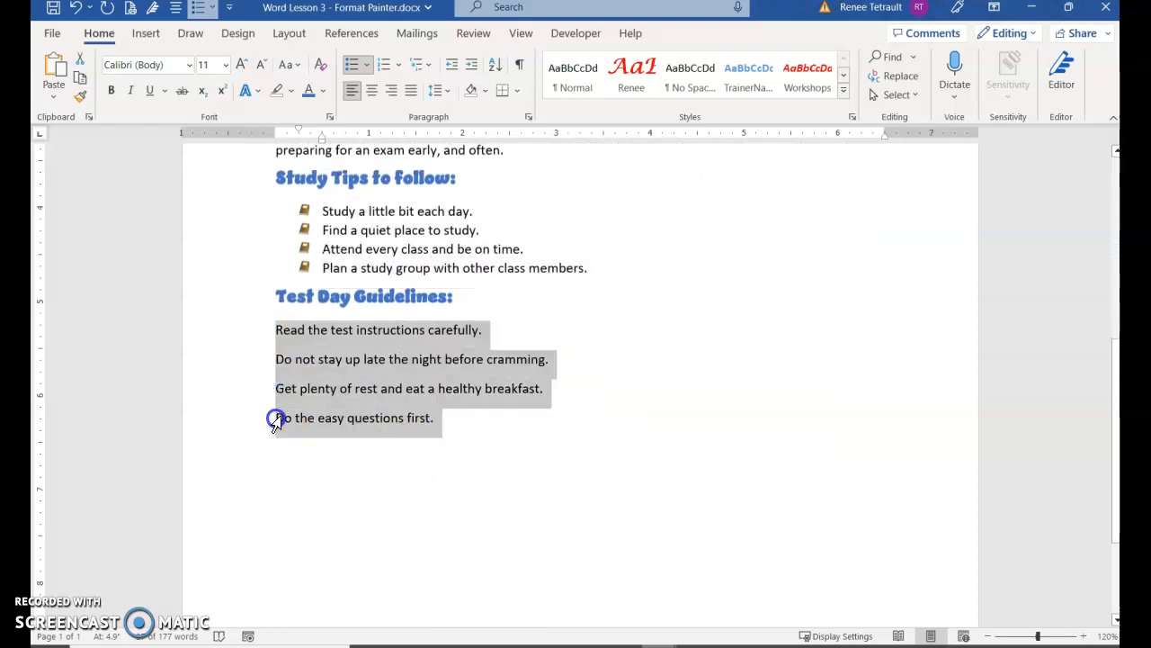
click(350, 67)
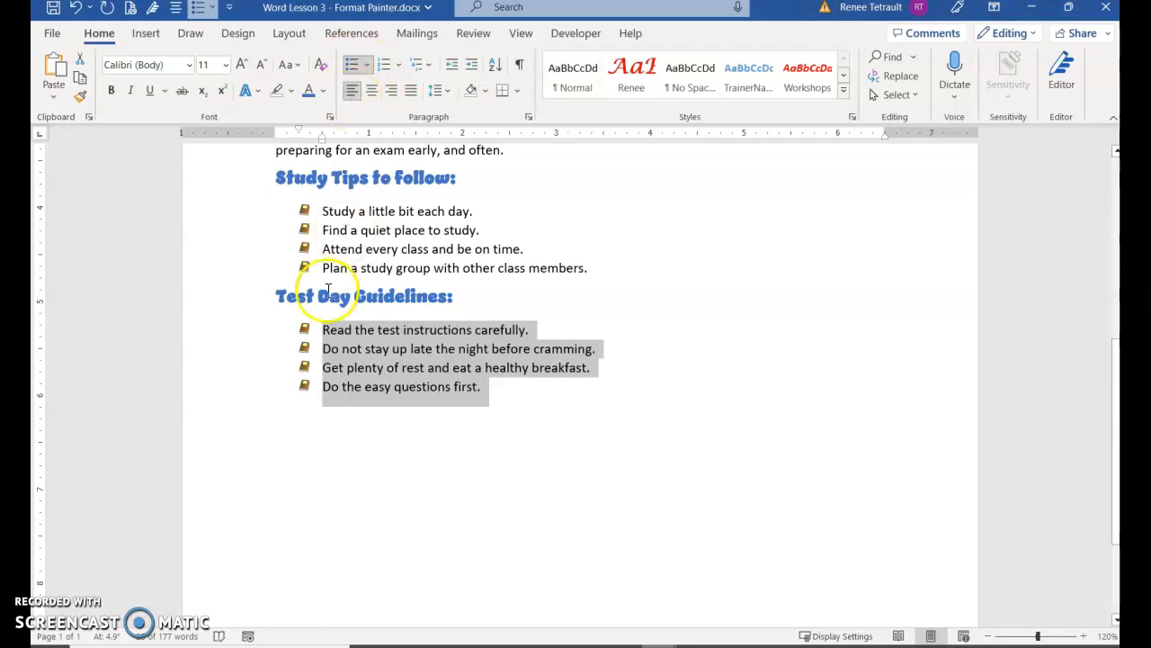
click(367, 66)
click(442, 119)
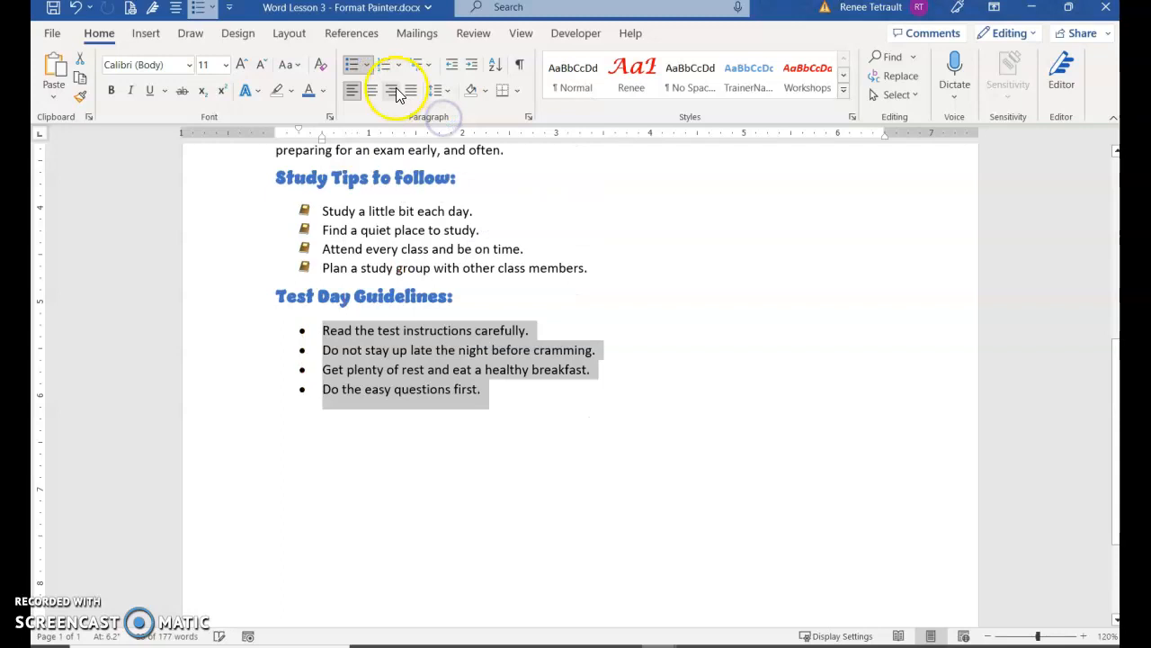
- Define a picture bullet for the test day guidelines from an online search for "test", using the picture of red "Test" lettering with green pencils
click(367, 65)
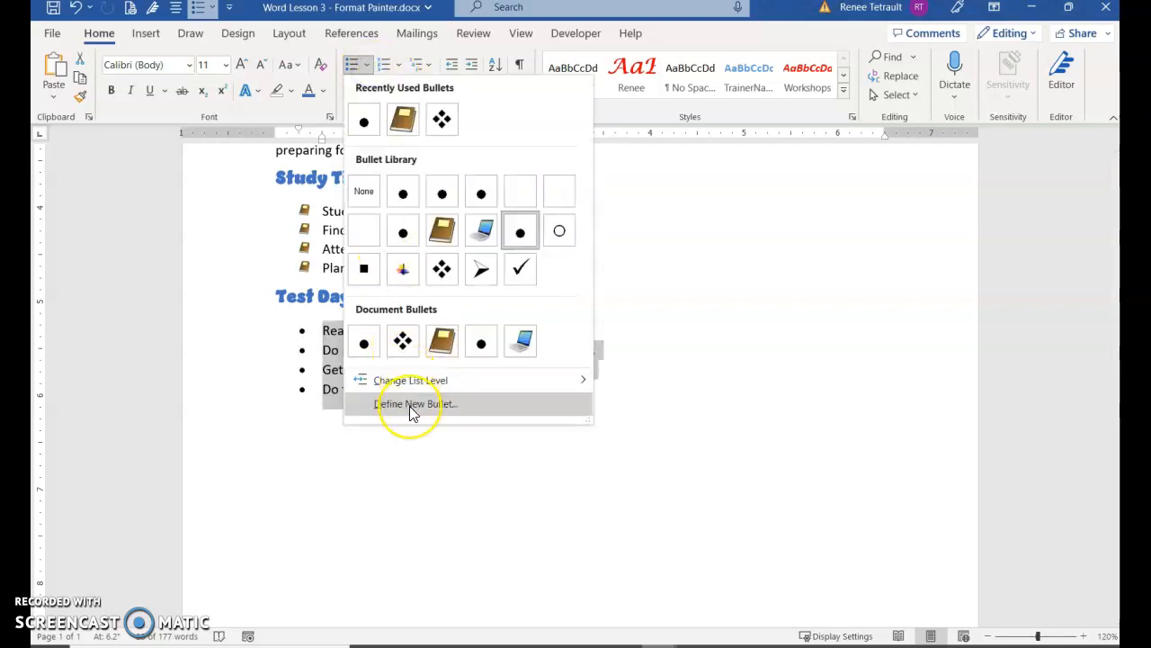
click(409, 406)
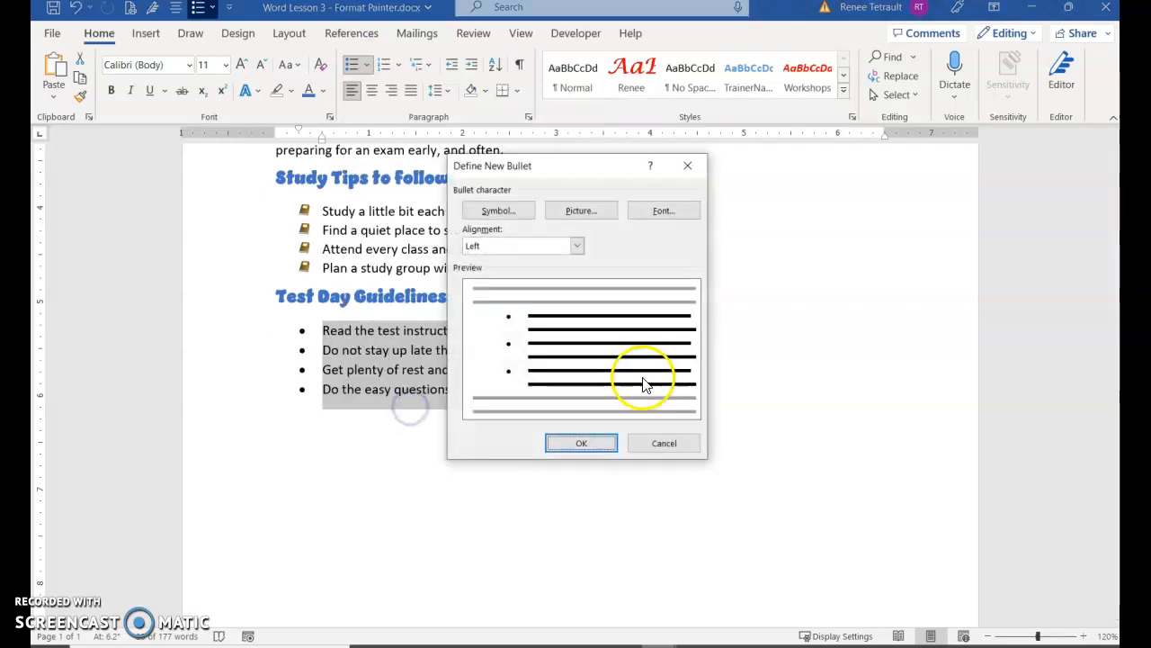
click(573, 216)
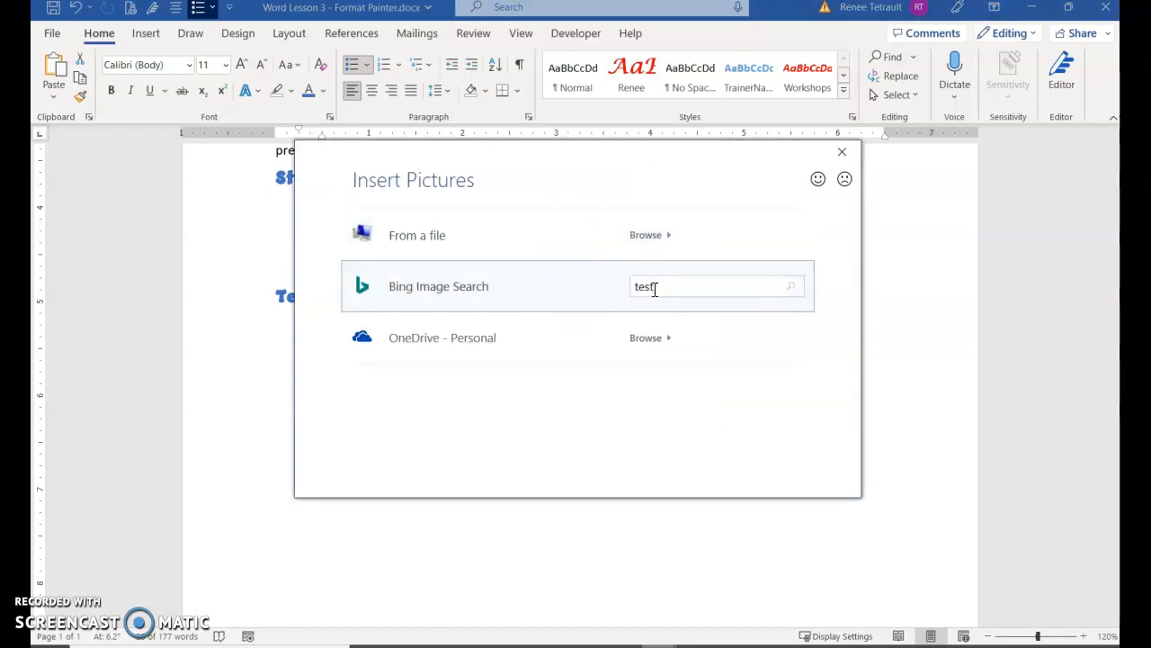
key(Return)
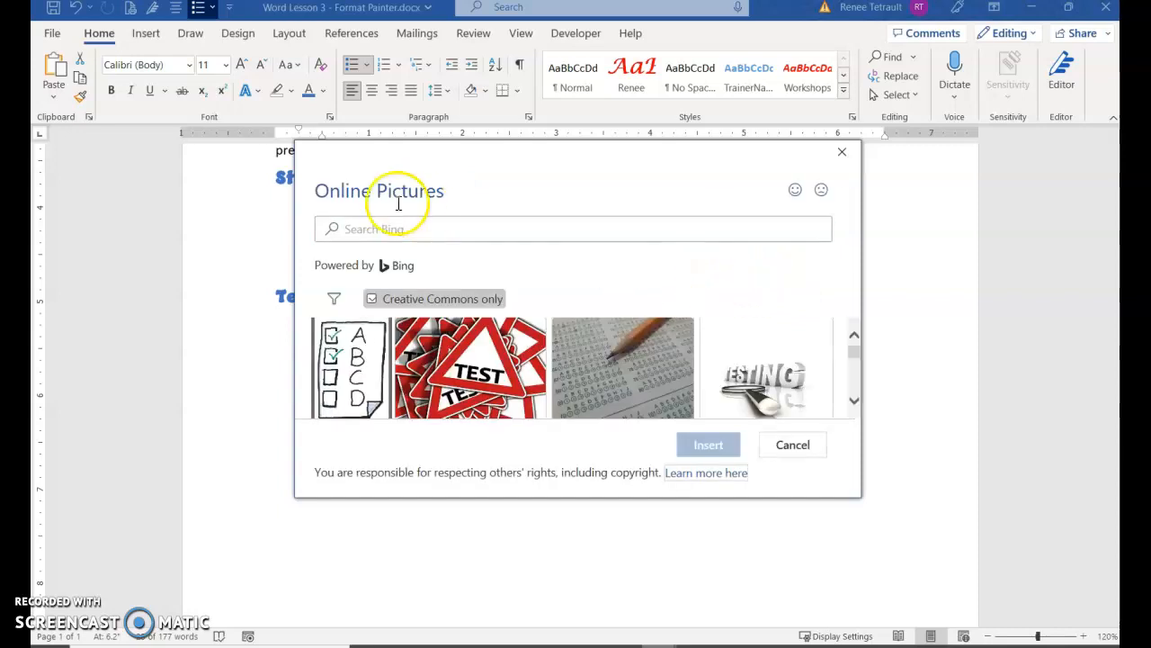
scroll(756, 396, down, 2)
scroll(619, 366, down, 2)
click(776, 368)
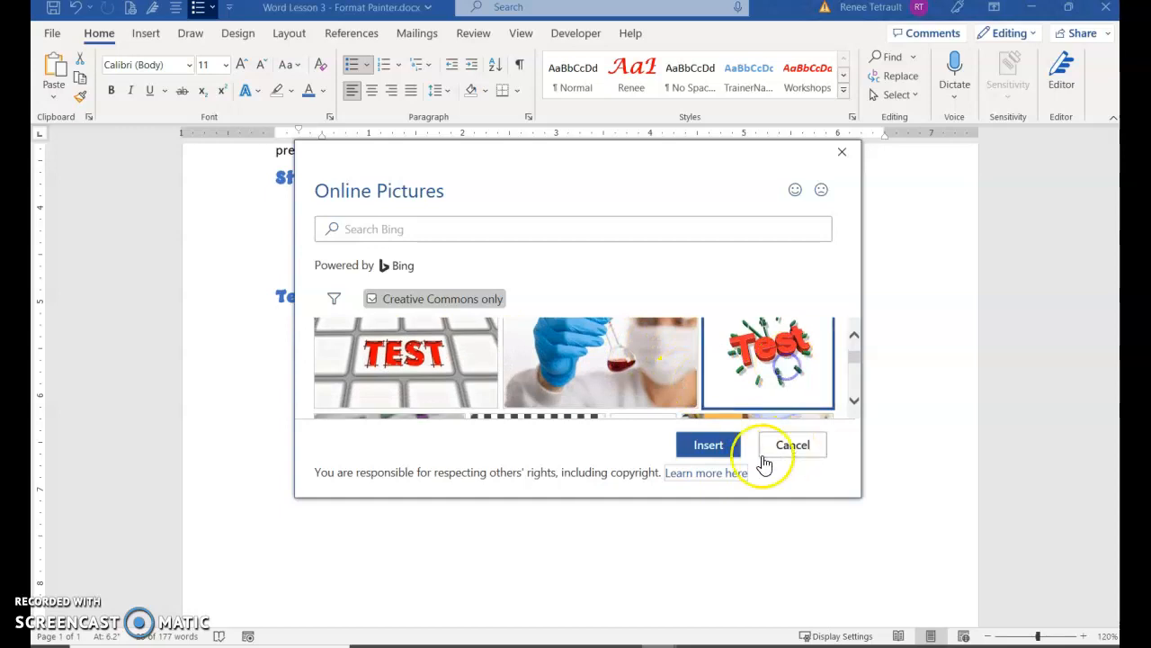
click(725, 448)
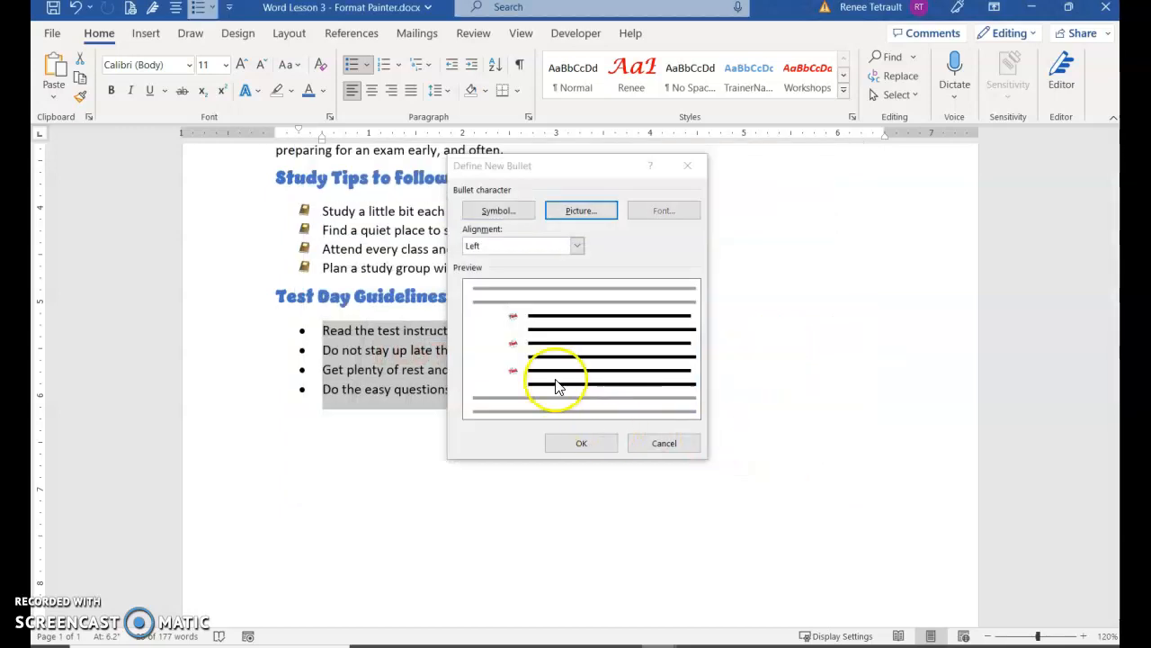
click(568, 445)
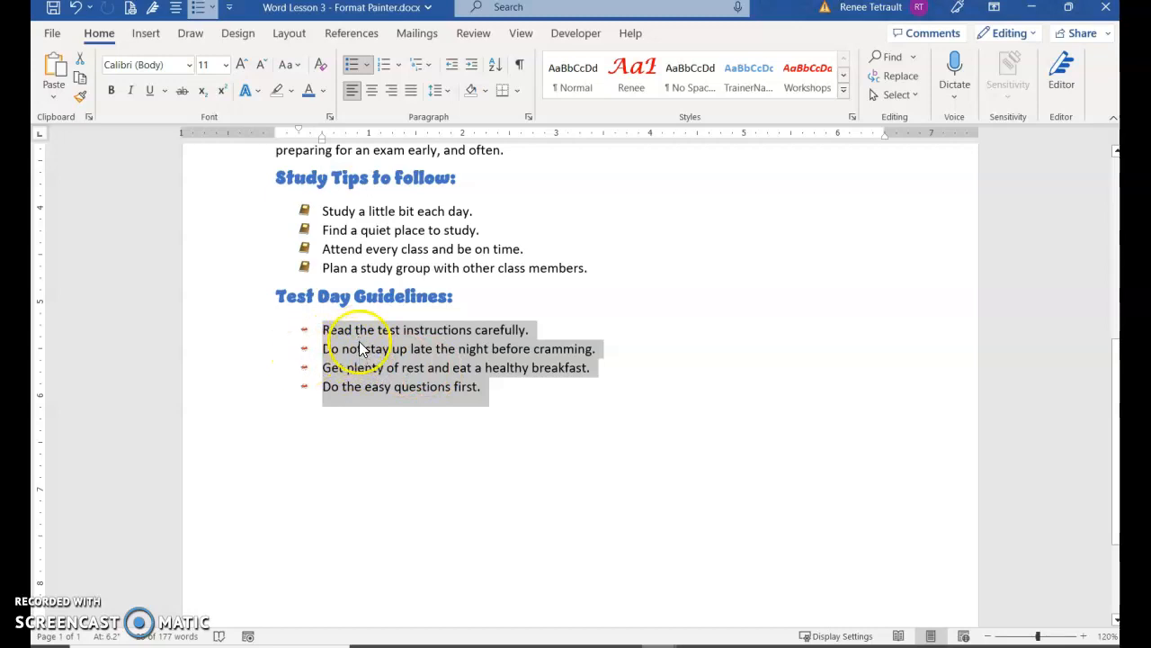
- Enlarge the picture bullets of the "Test Day Guidelines:" list by two font size increments, leaving the text size as is
click(303, 351)
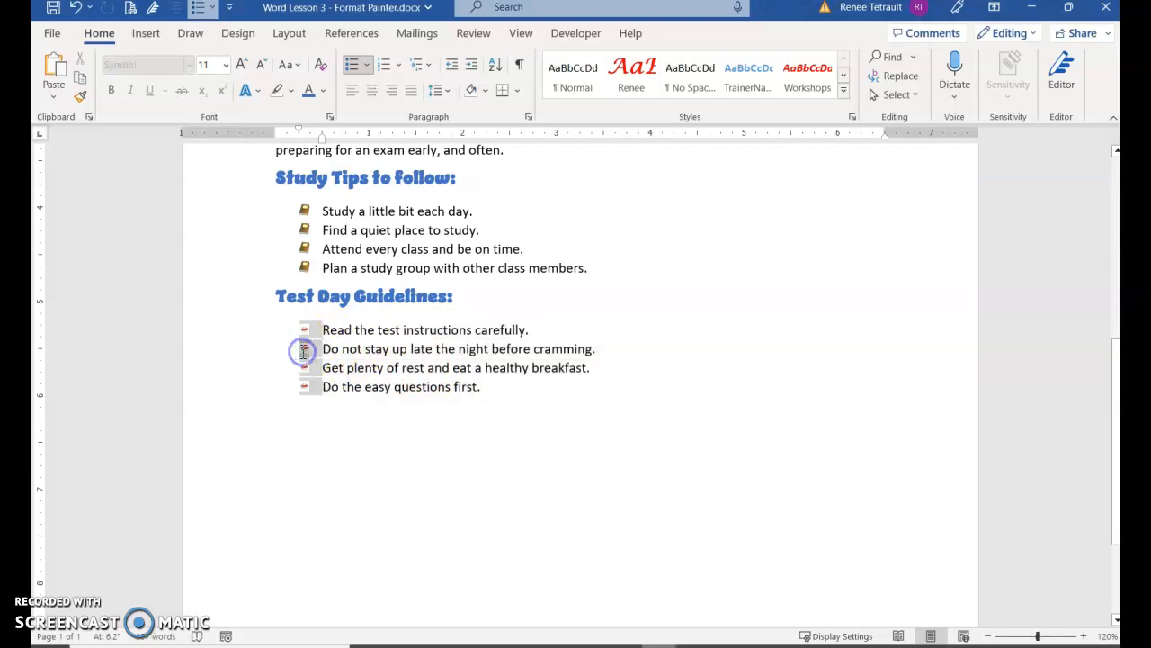
click(240, 65)
click(239, 66)
click(457, 402)
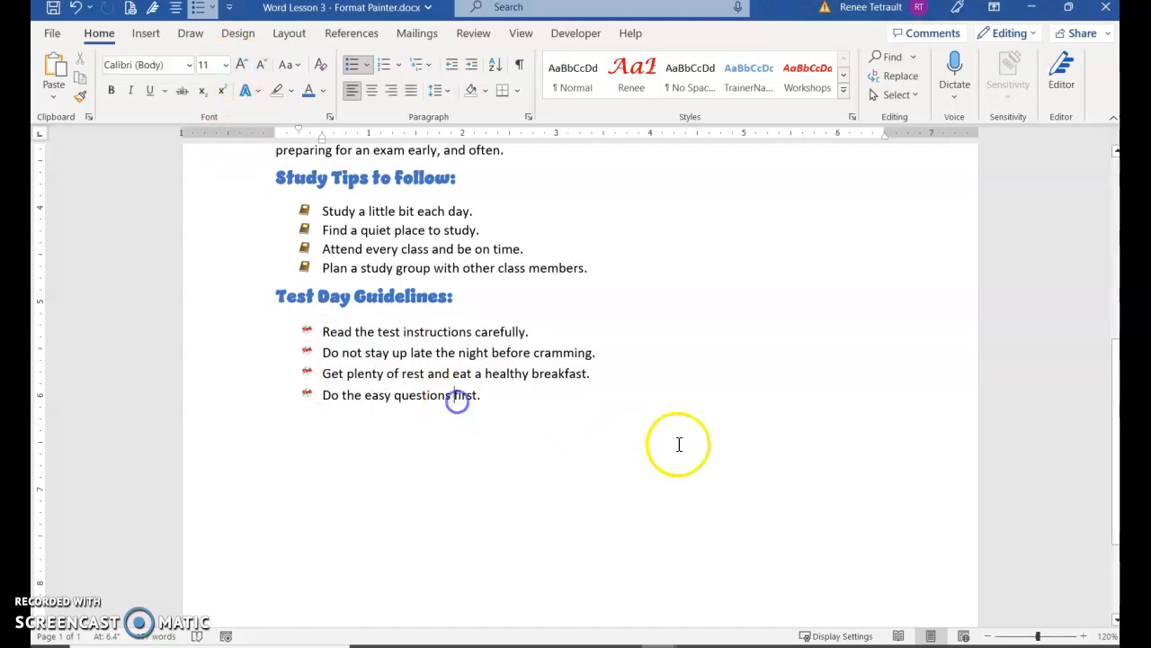
- Display the document in One Page view so the entire page fits in the window
scroll(599, 423, up, 8)
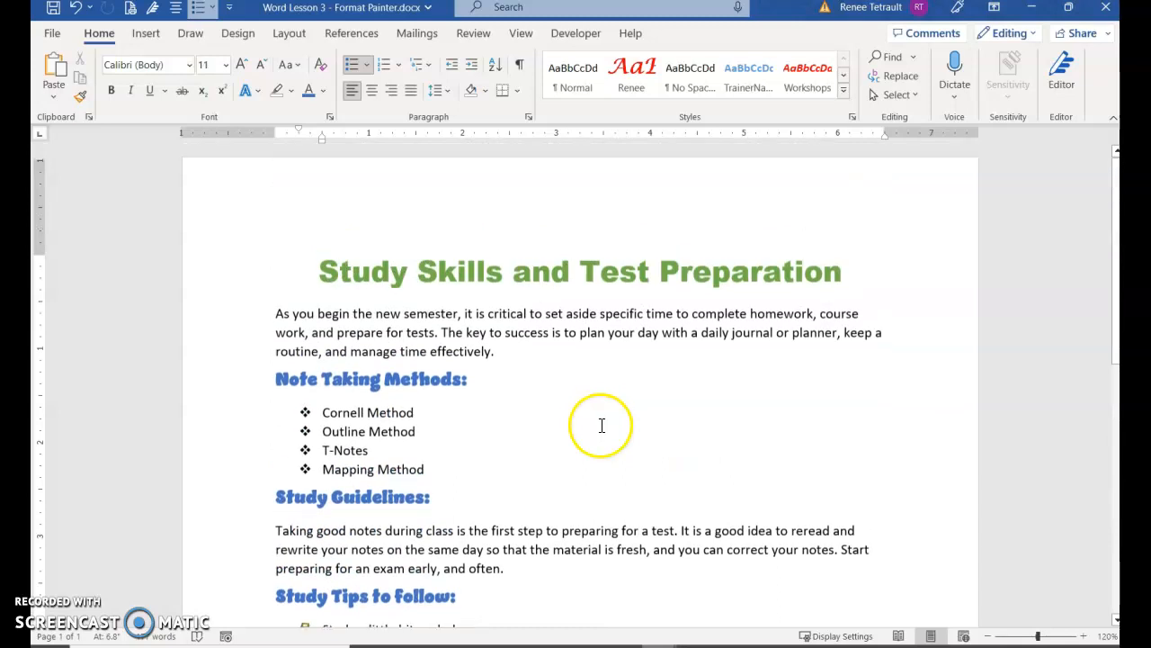
click(519, 36)
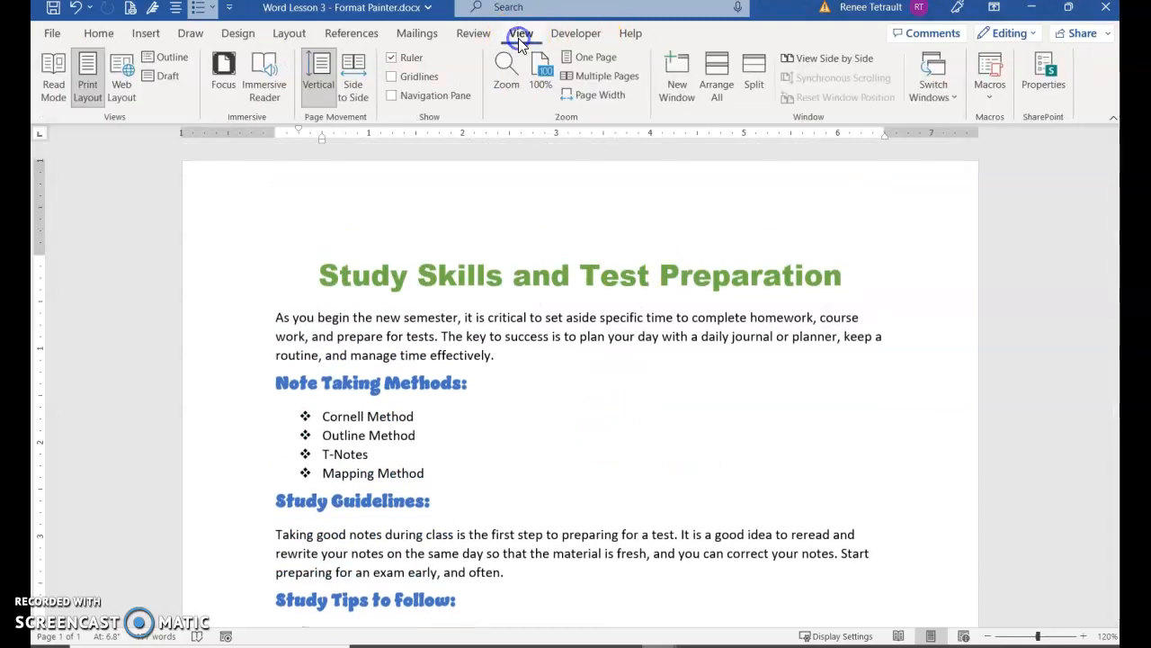
click(567, 57)
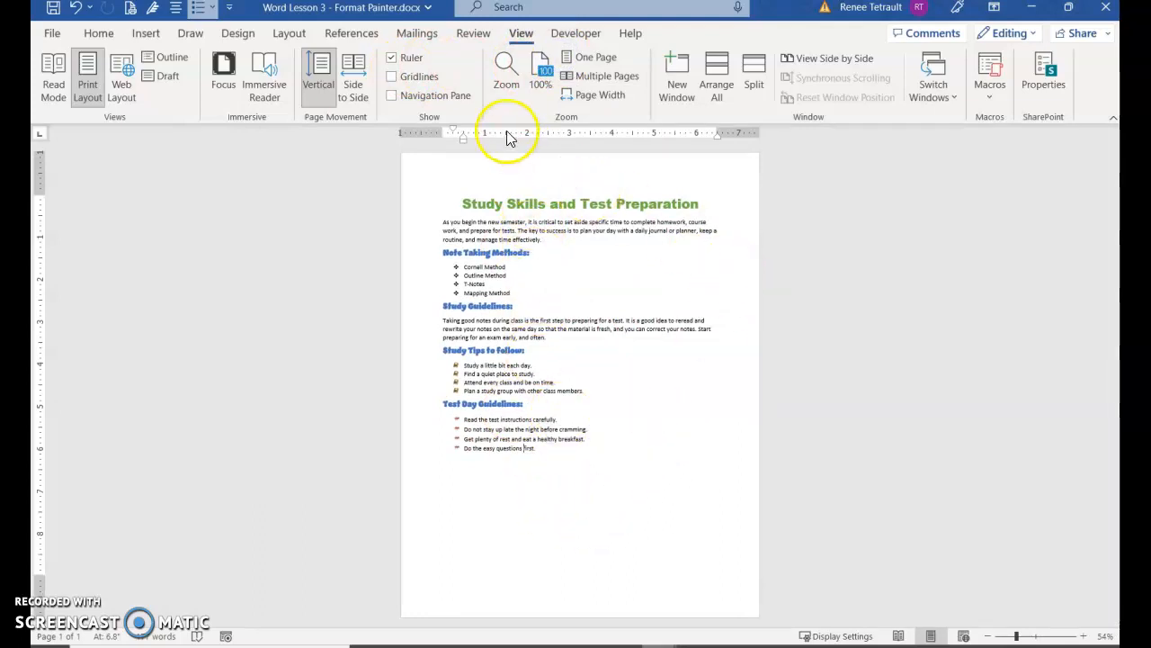
- Set the page's vertical alignment to Center for the whole document
click(241, 34)
click(275, 36)
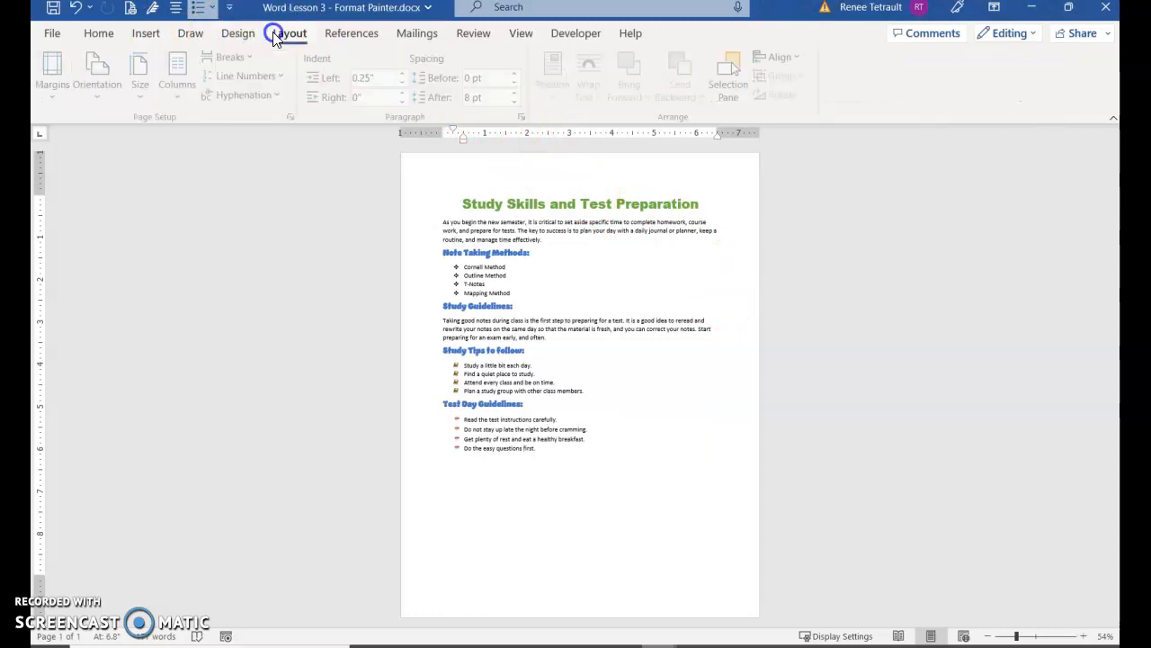
click(293, 118)
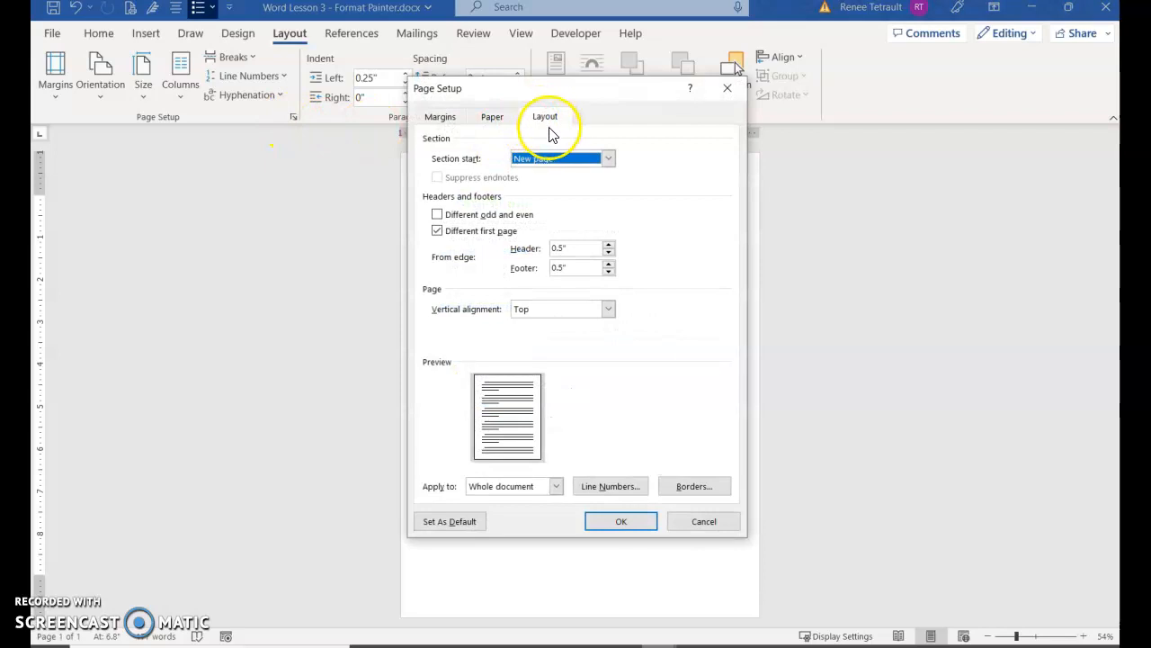
click(608, 310)
click(550, 328)
click(637, 522)
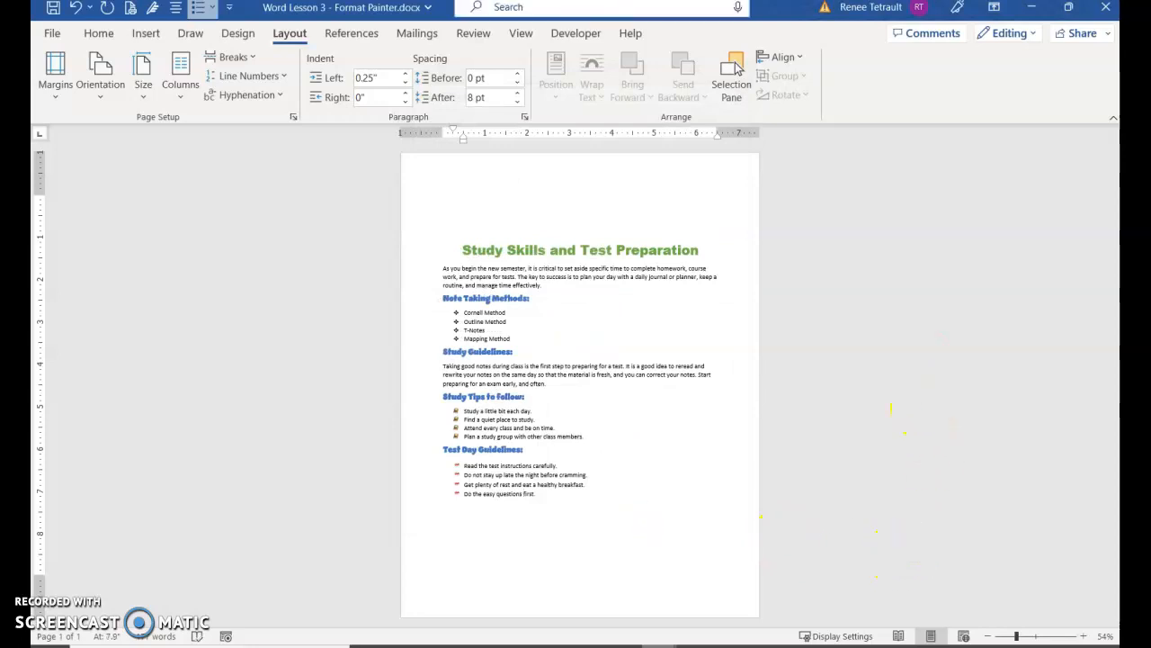
- Add an art page border of yellow pencils around the whole document
click(240, 33)
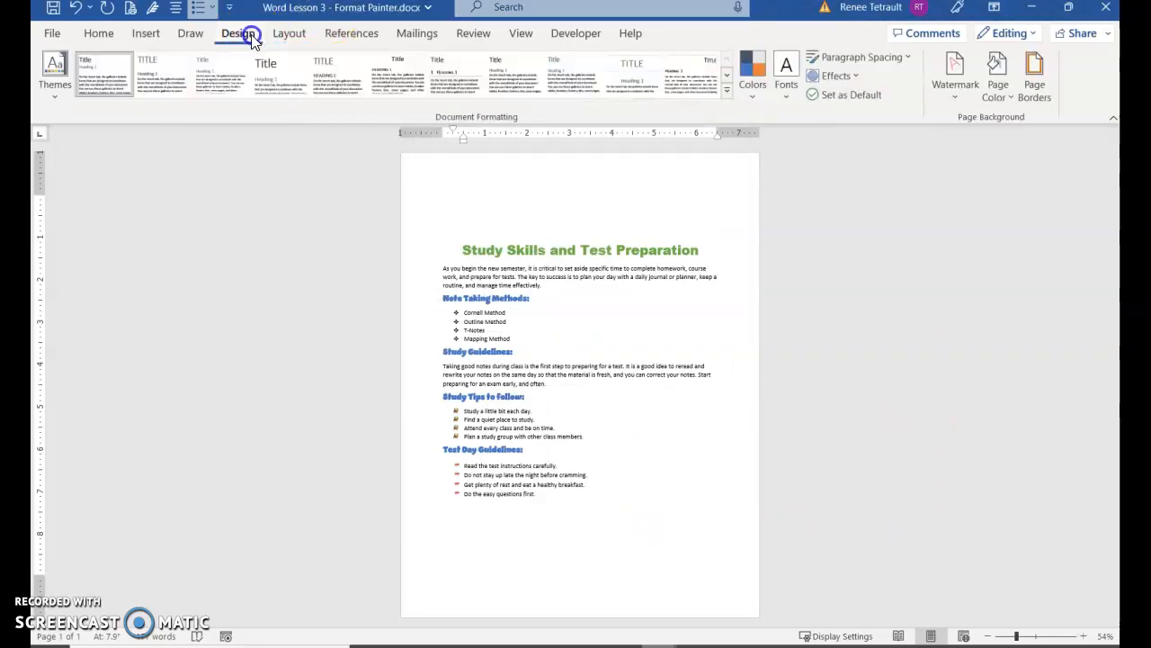
click(1034, 79)
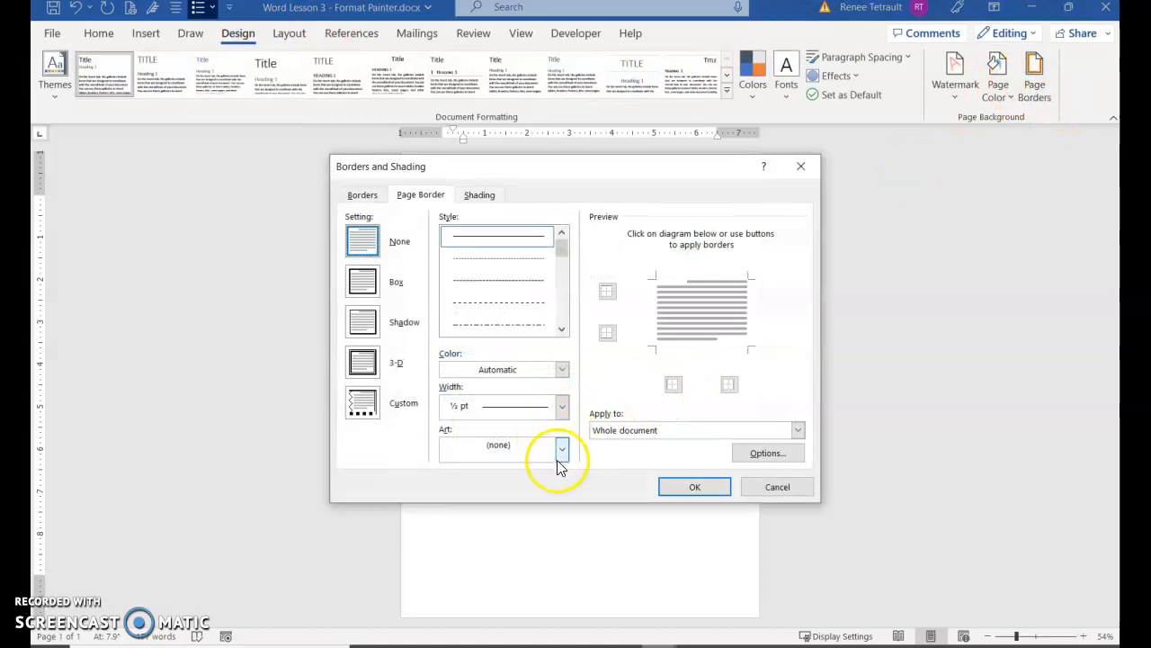
click(562, 450)
click(562, 566)
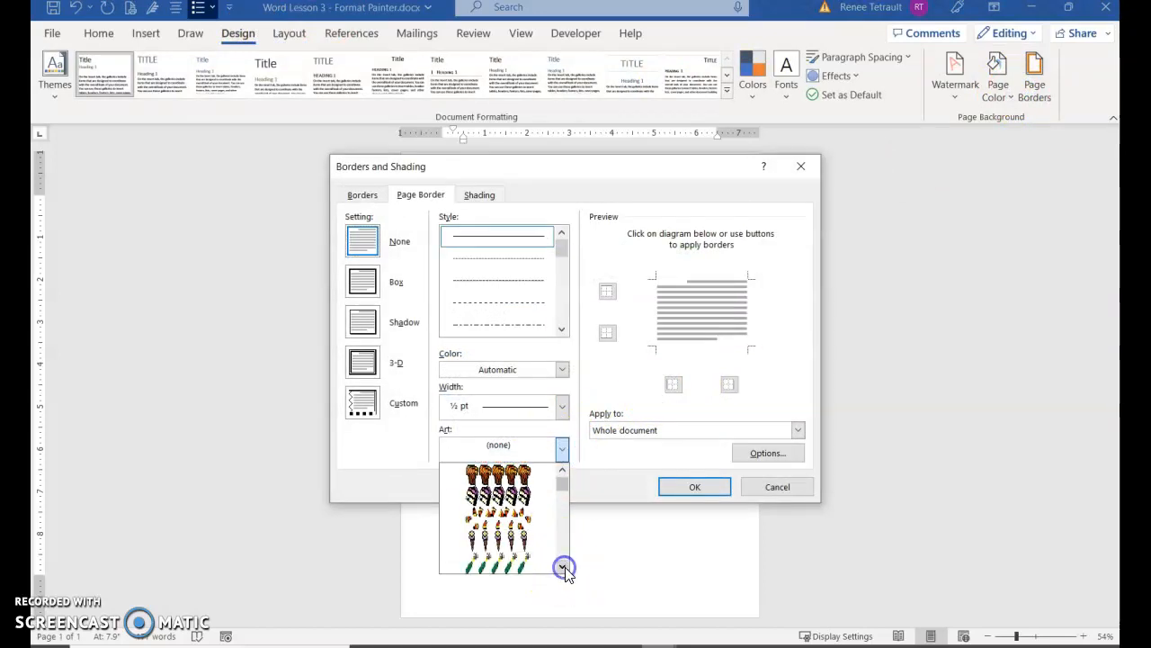
click(562, 566)
click(562, 566)
click(562, 566)
click(562, 566)
click(562, 566)
click(562, 566)
click(562, 566)
click(545, 538)
click(561, 448)
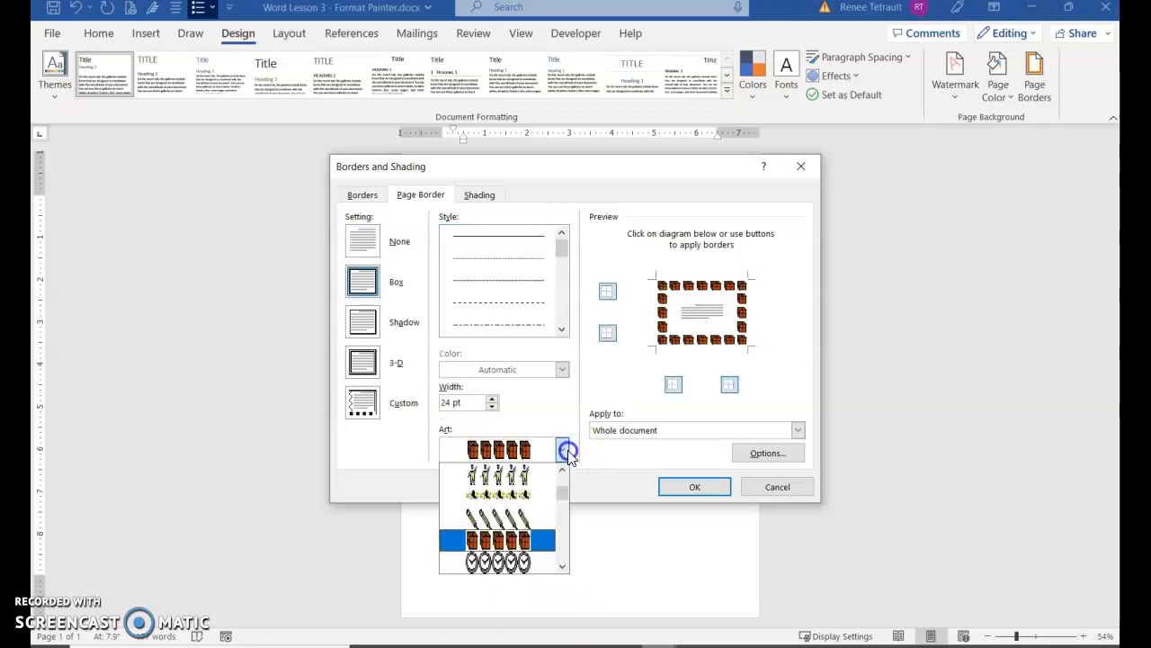
click(539, 517)
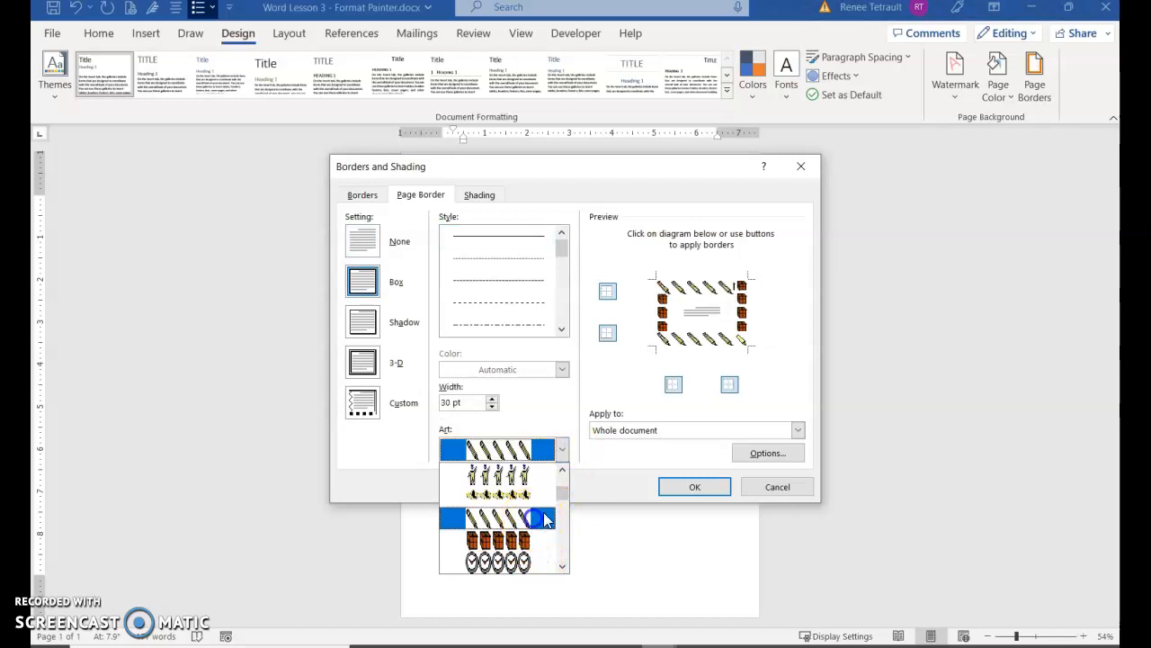
click(695, 486)
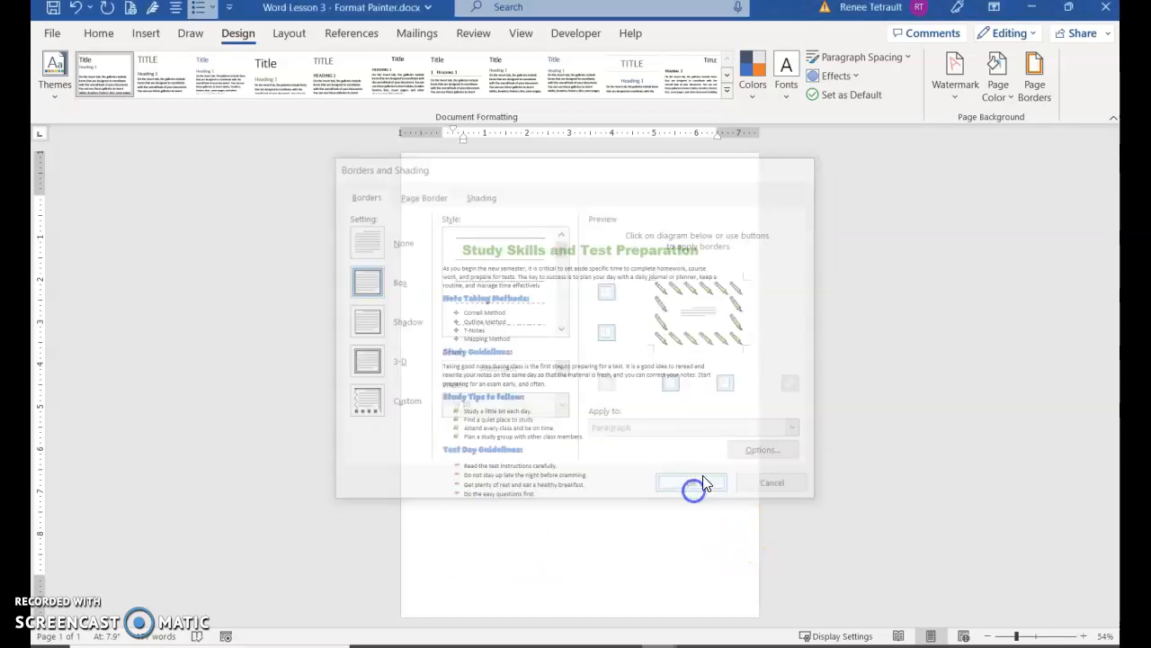
- Set the page color of the document to a light green theme color
click(996, 94)
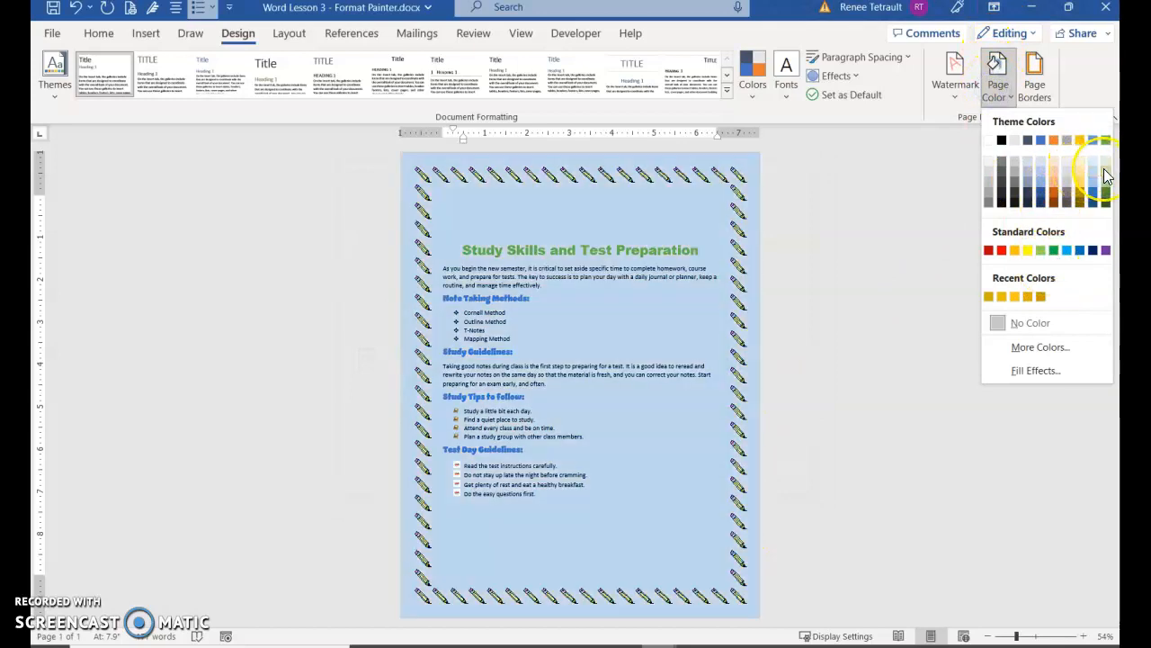
click(1106, 172)
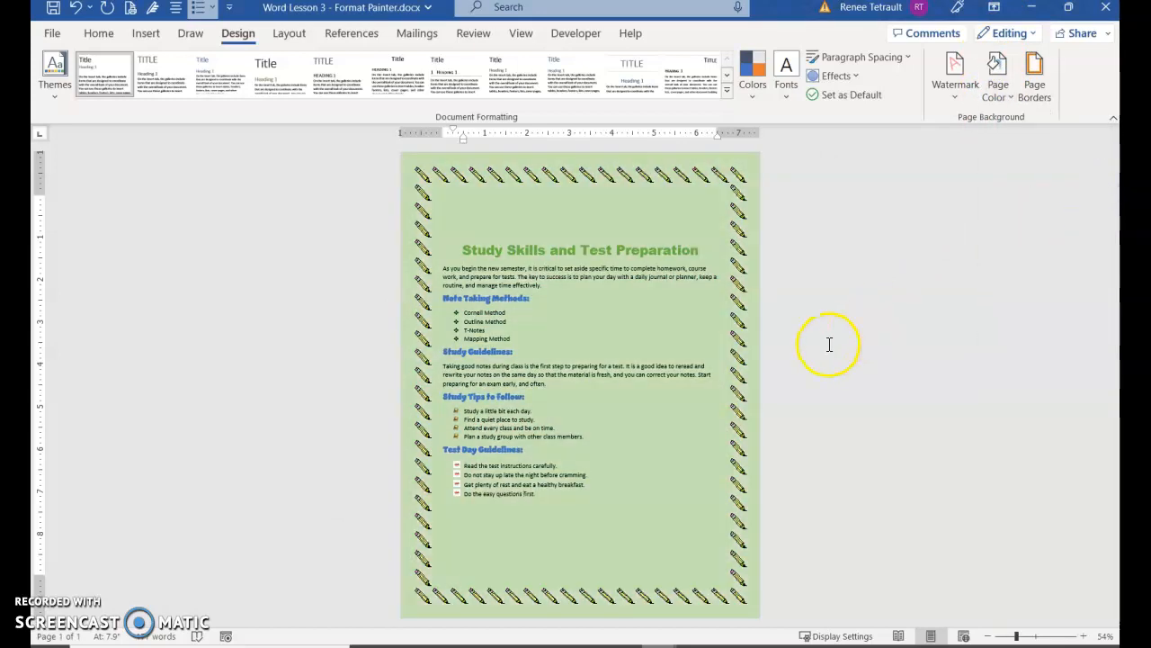